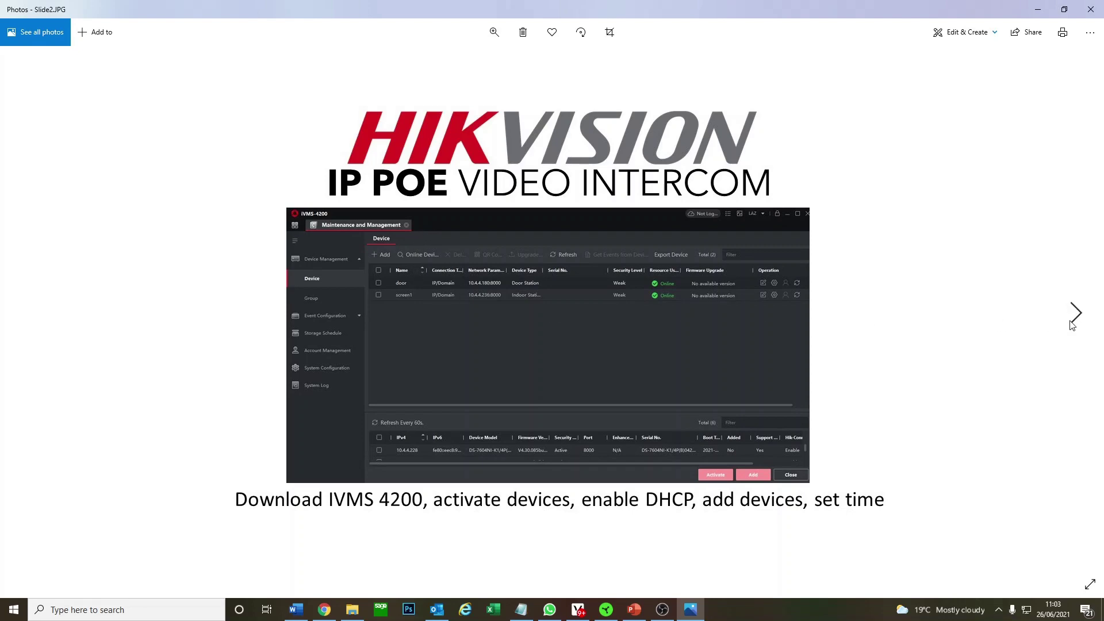
Step forward to Slide3, then back to the Slide2 overview of setup steps.
click(1074, 319)
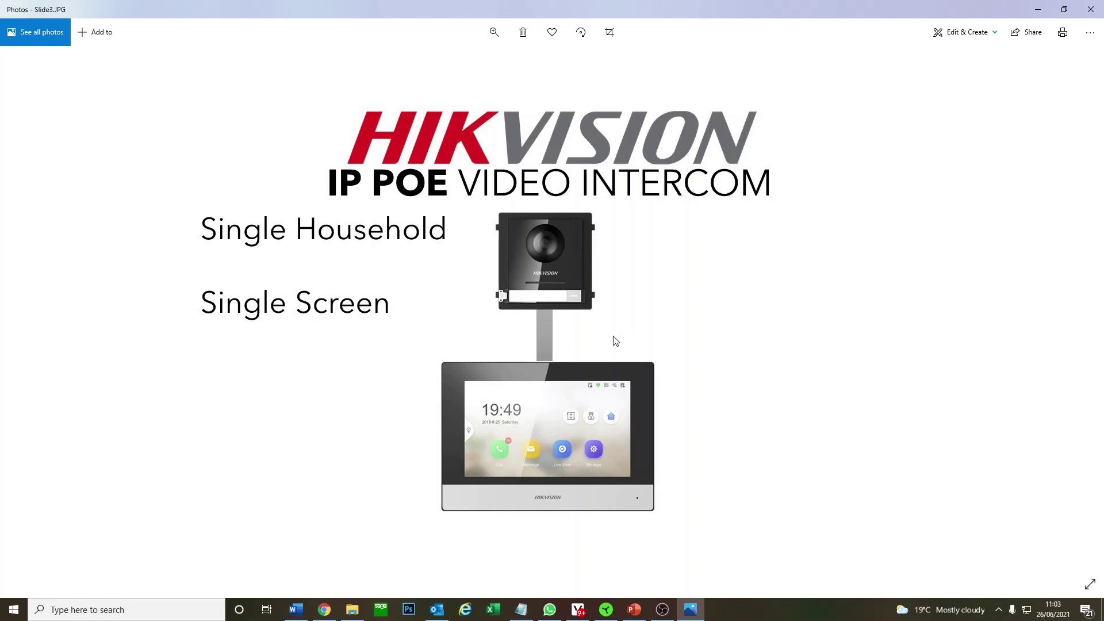
click(27, 313)
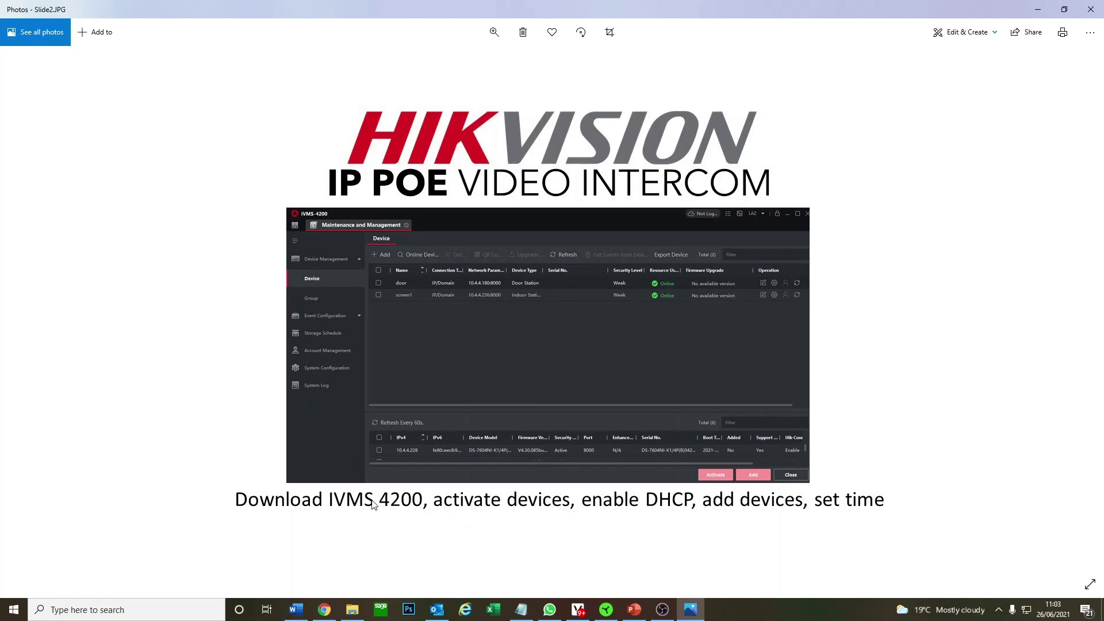
Open Hikvision's iVMS-4200 download page and start the iVMS-4200(V3.5.0.9_E) download.
click(324, 610)
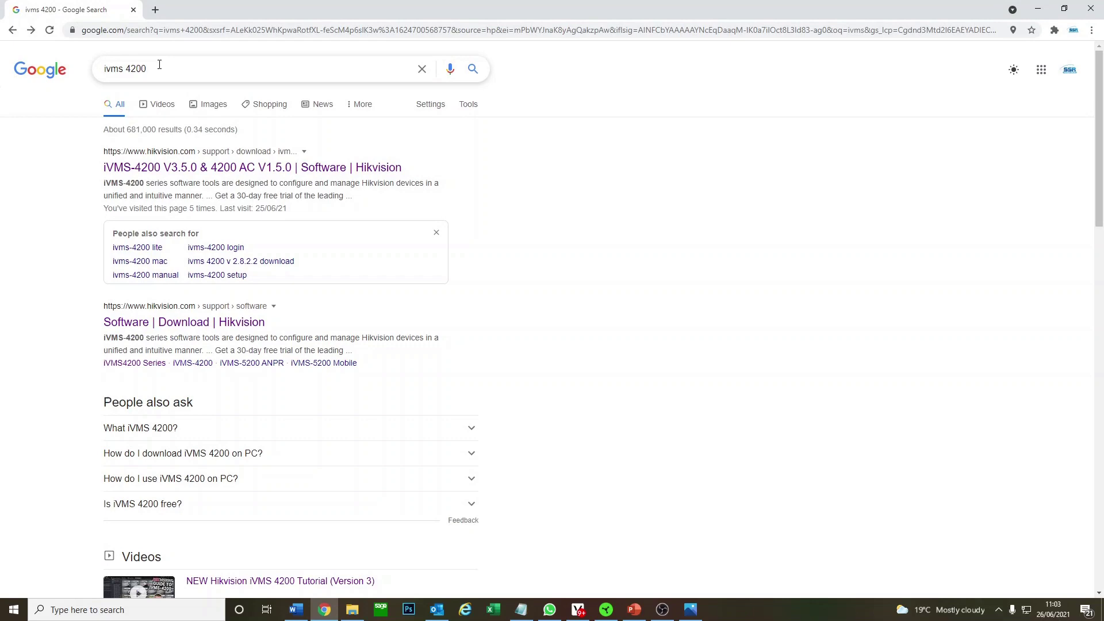
click(178, 167)
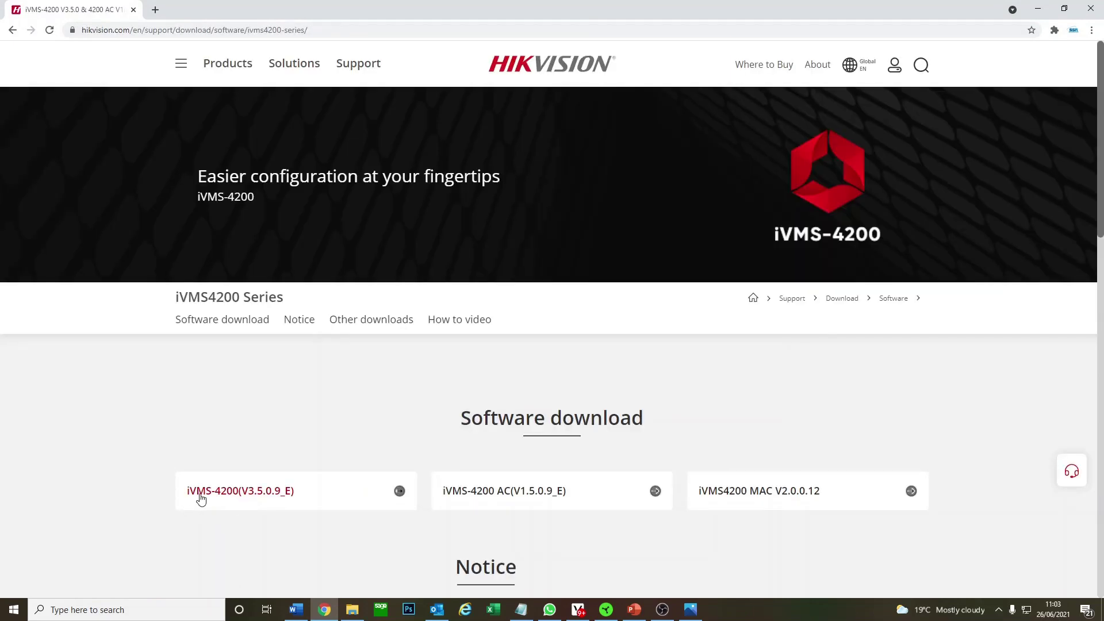
click(316, 498)
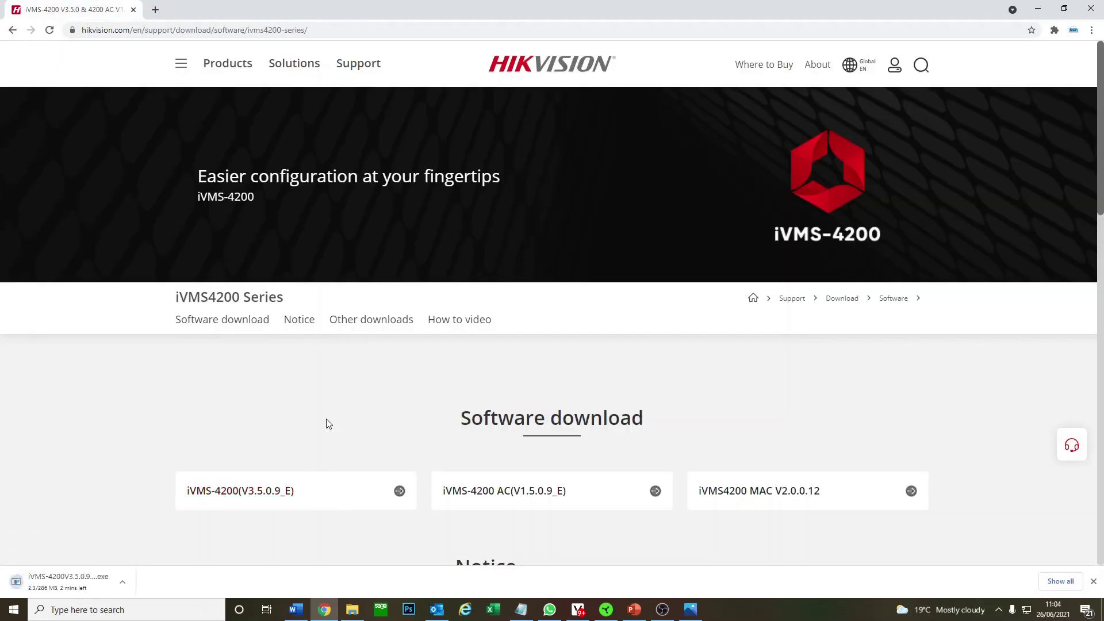
Cancel the duplicate download and show the Downloads folder with the earlier installer.
click(352, 610)
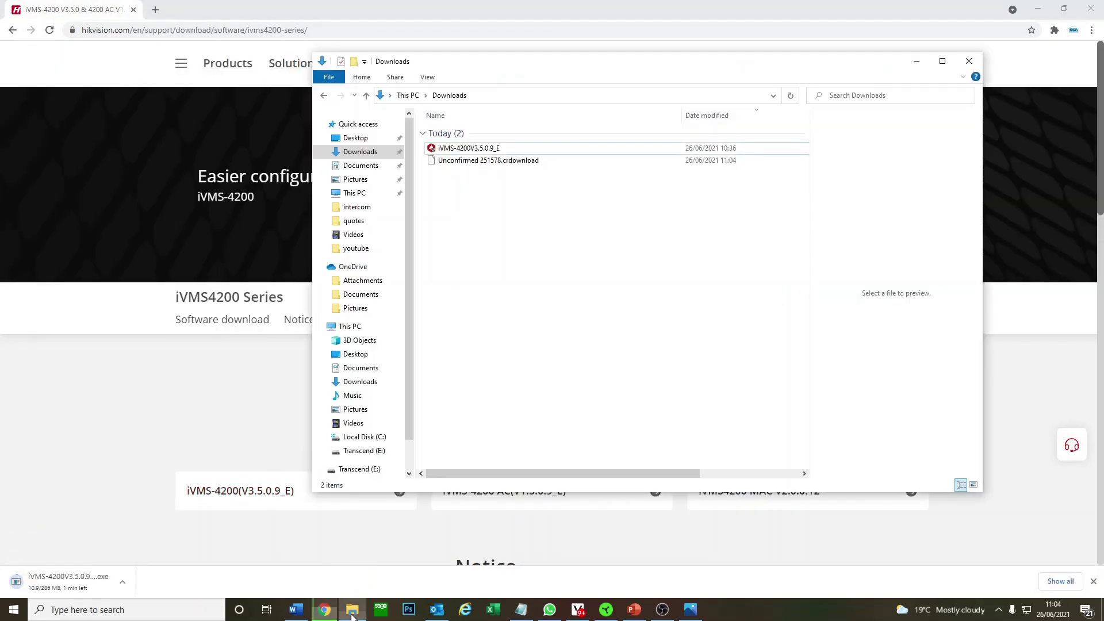
click(123, 582)
click(135, 563)
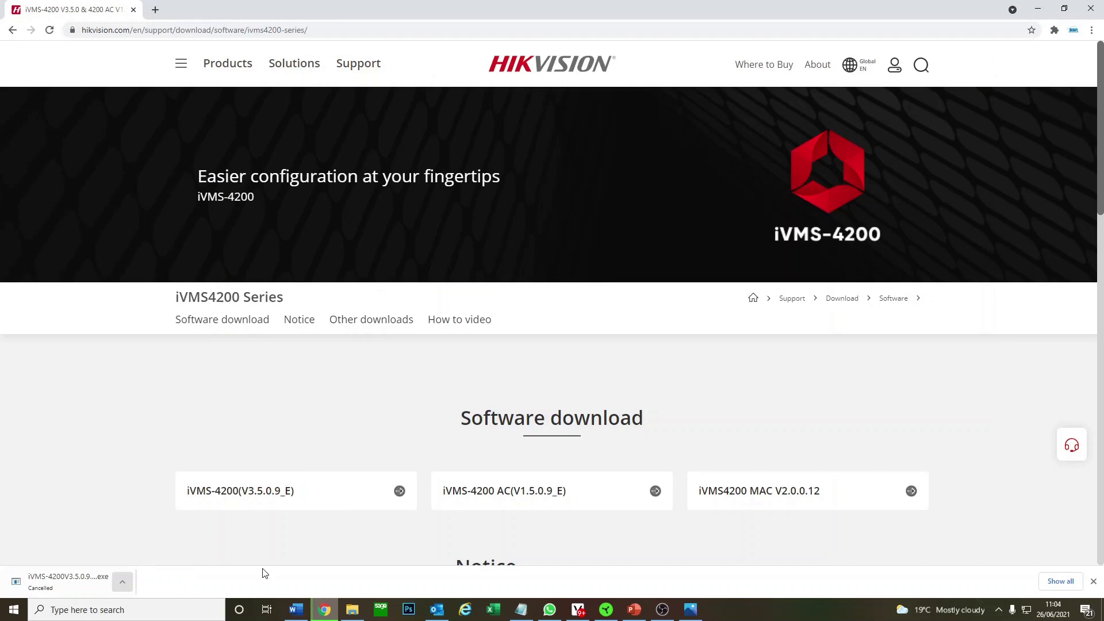
click(352, 609)
Install the iVMS-4200 client with AI Dashboard included, then close the finished wizard.
double_click(495, 149)
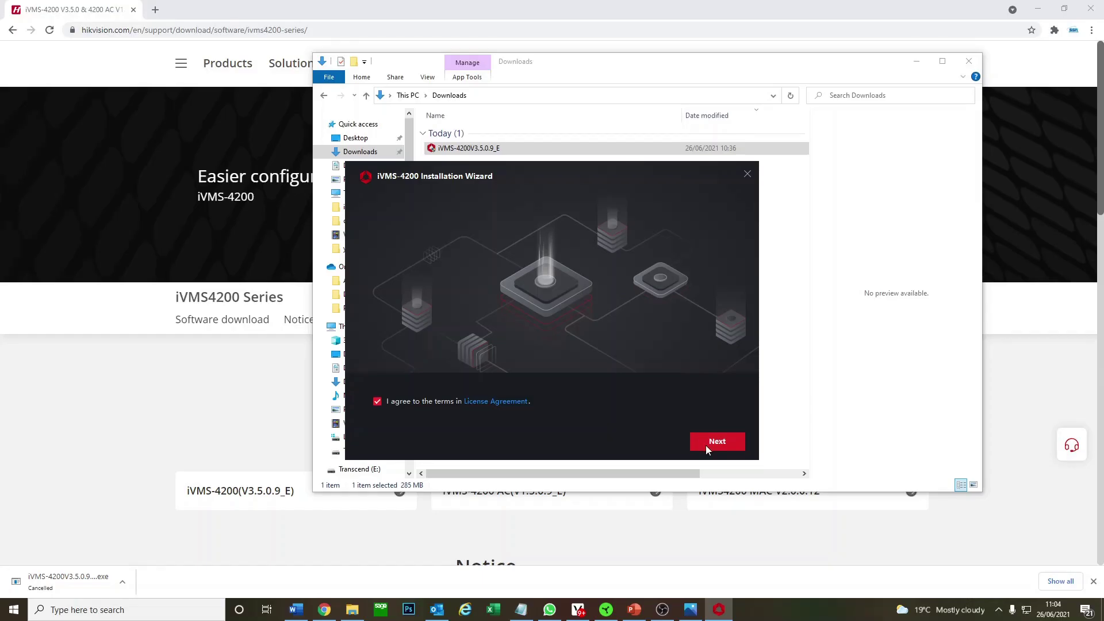
click(706, 445)
click(466, 352)
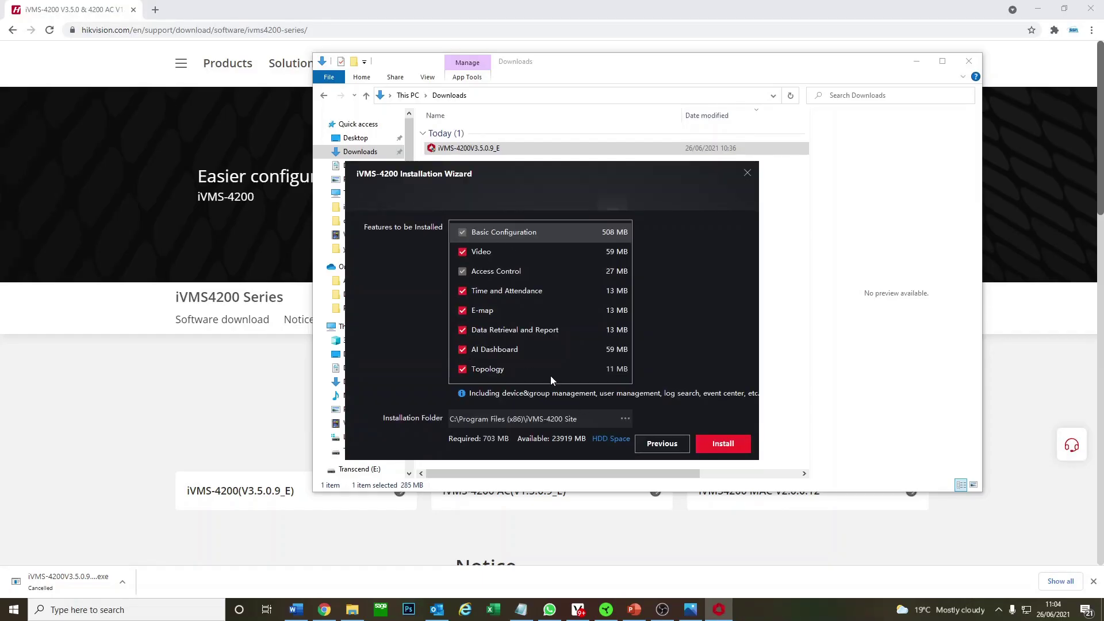
click(714, 446)
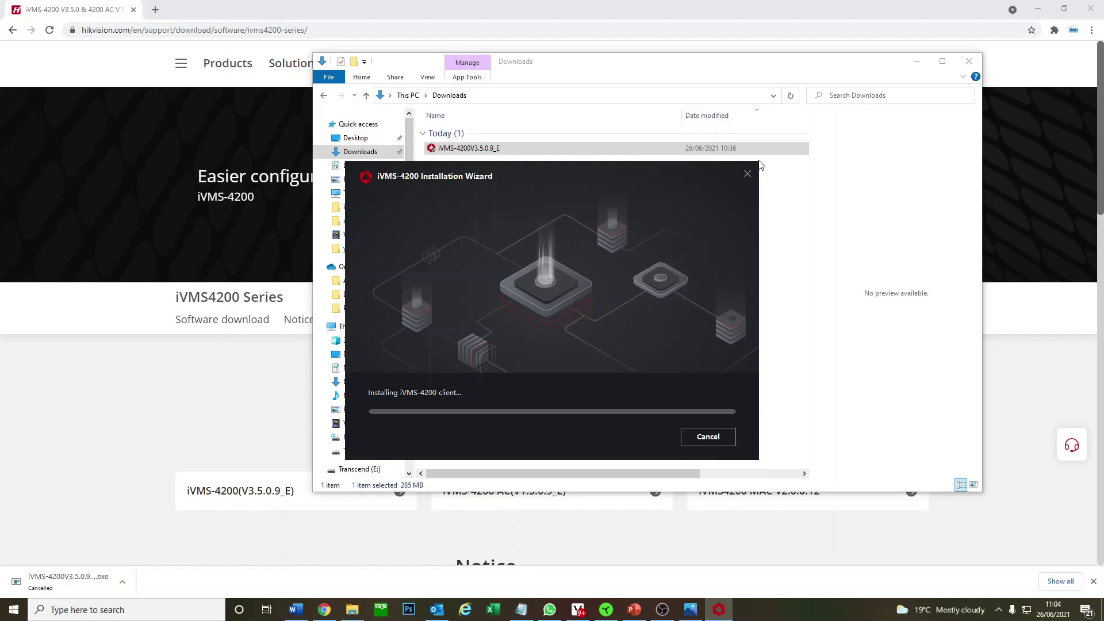
click(917, 61)
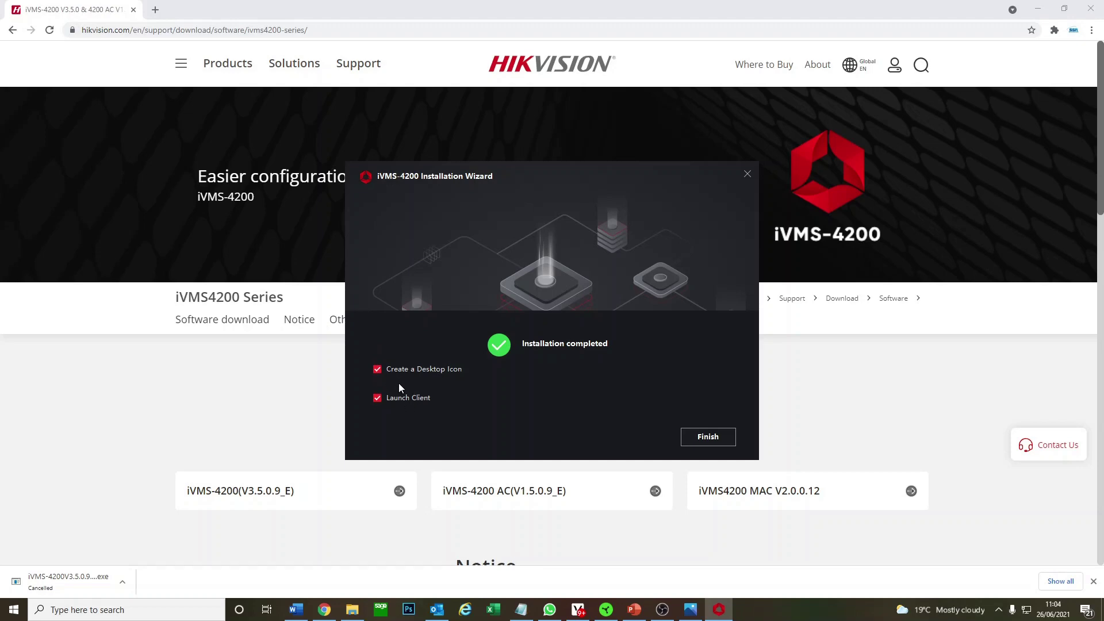
key(Return)
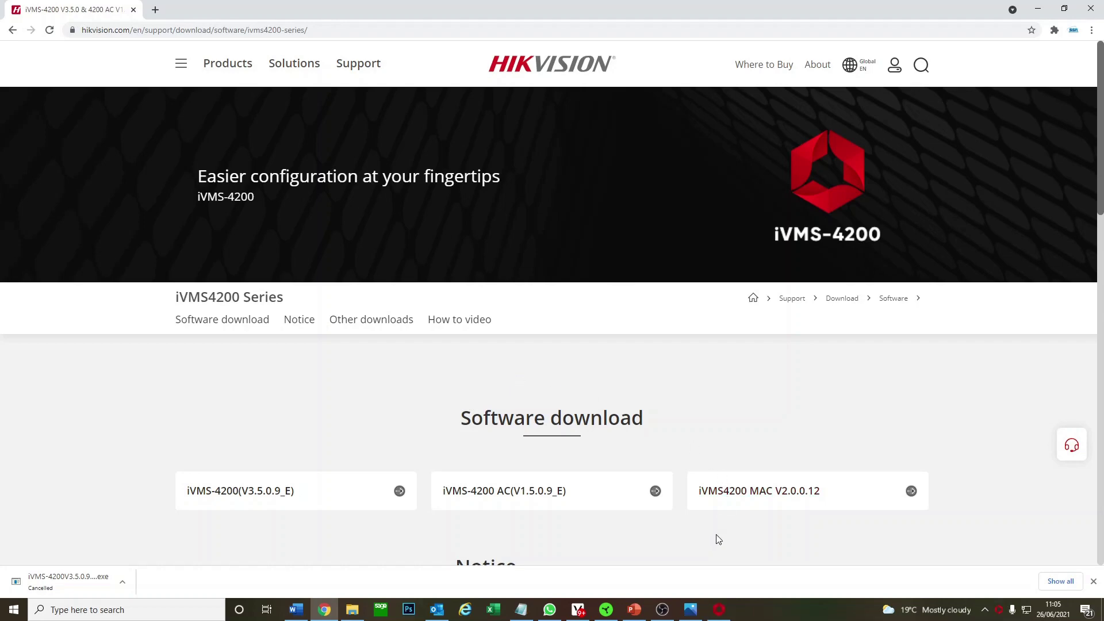
Enable Upgrade Detection and create the super user with a name and confirmed password.
click(719, 610)
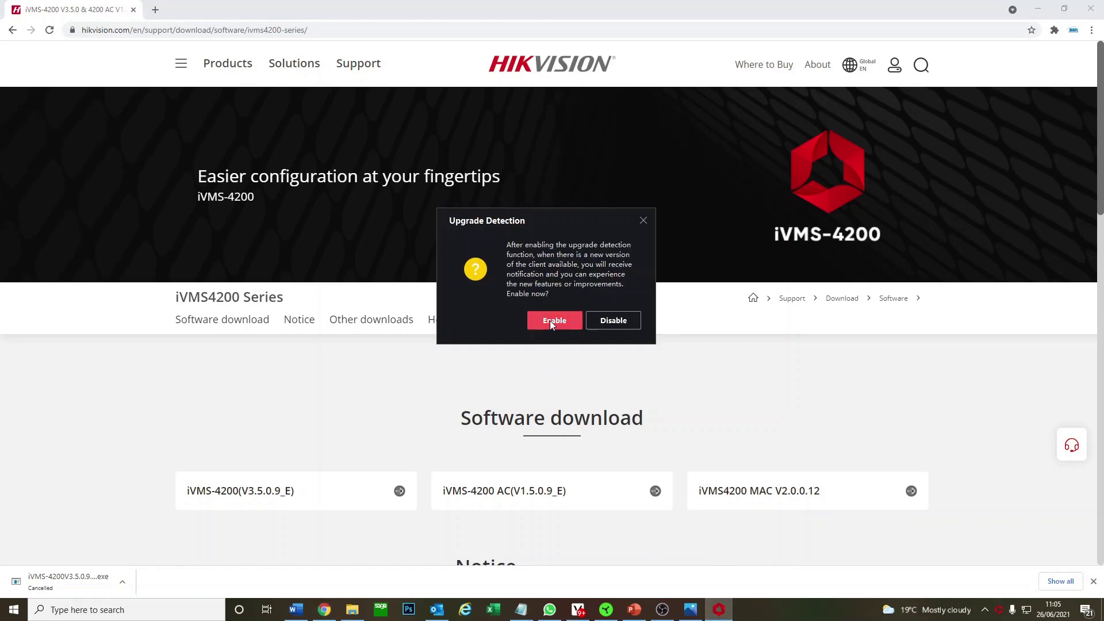
click(553, 322)
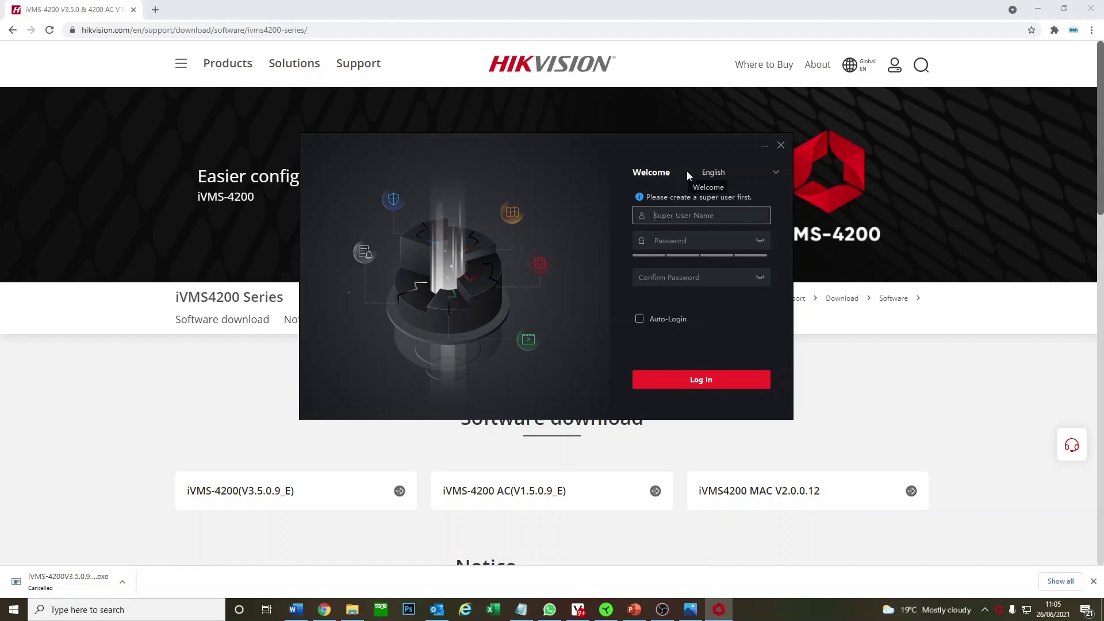
text(Larry)
key(Tab)
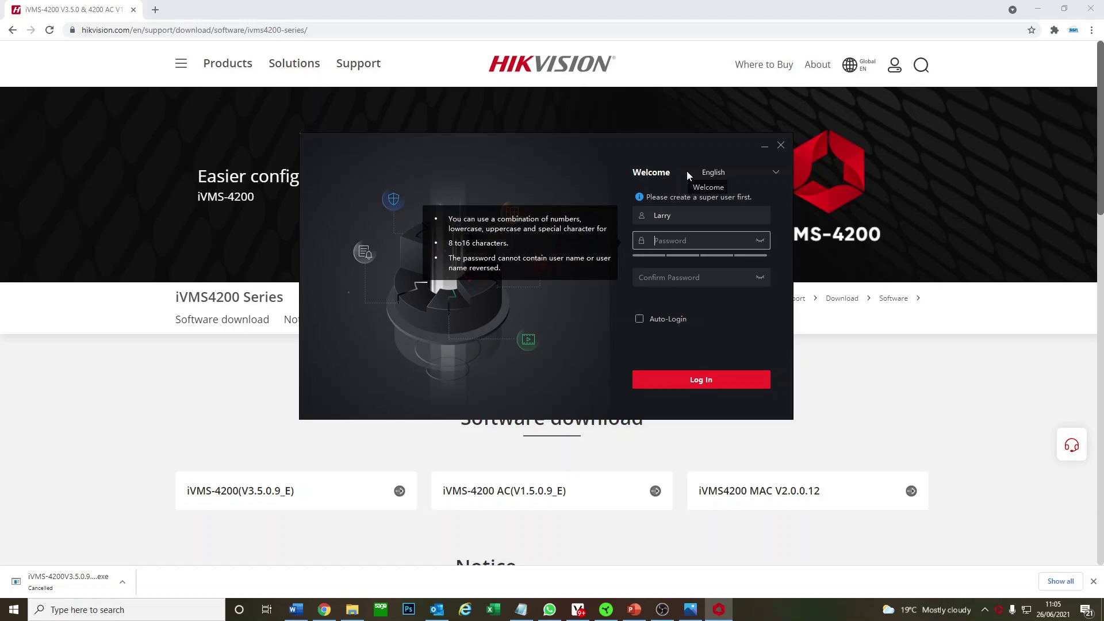
text(•••••••)
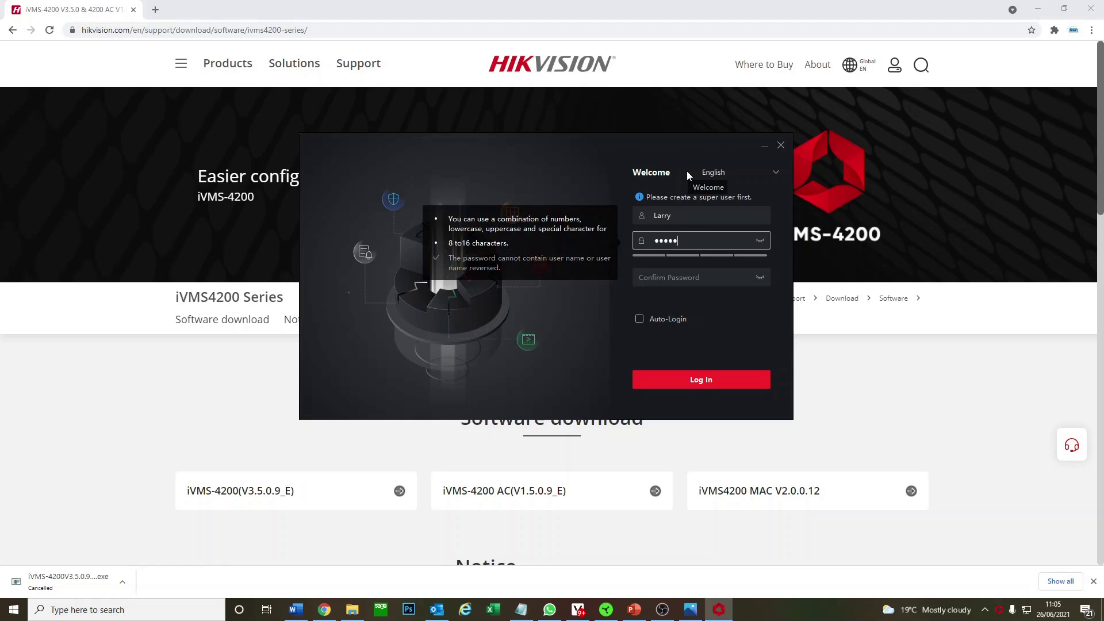
text(•)
key(Tab)
text(•••••)
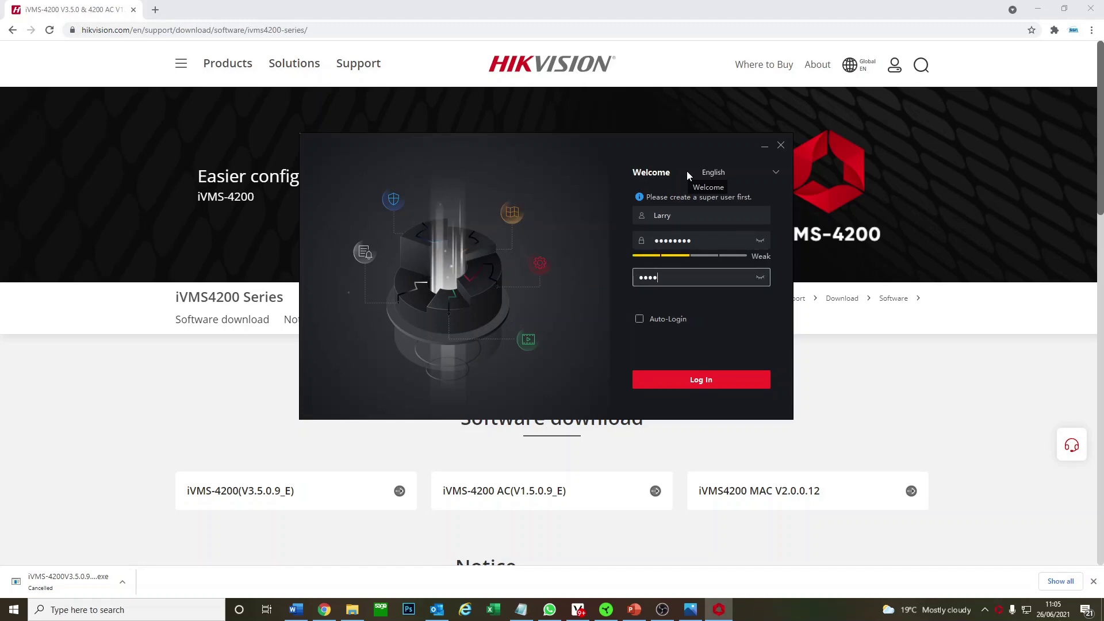
text(•••)
click(676, 375)
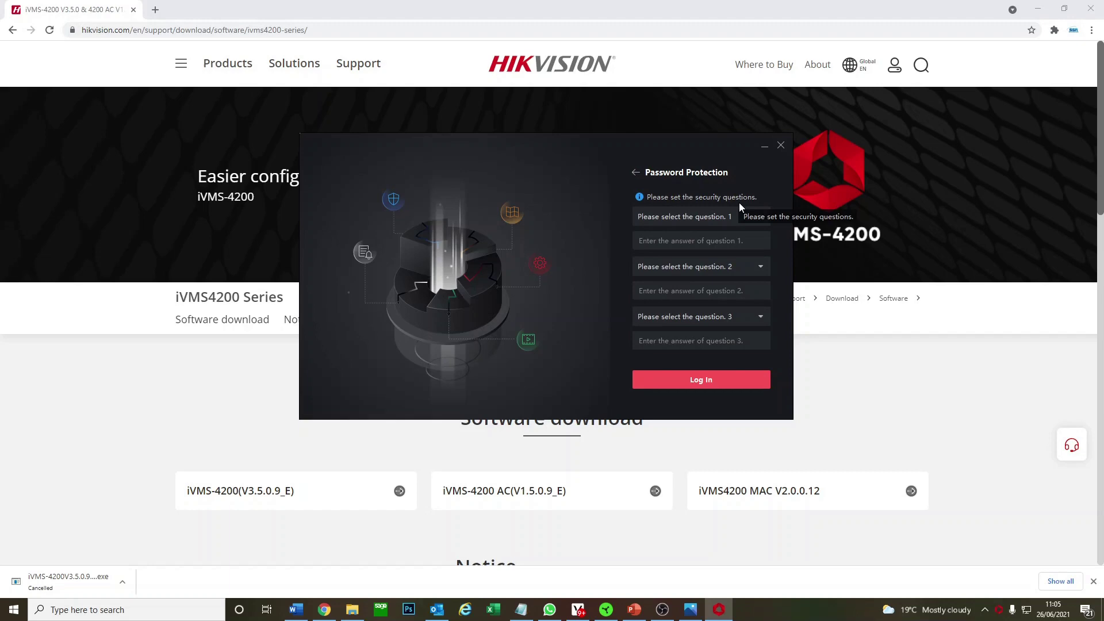
click(636, 173)
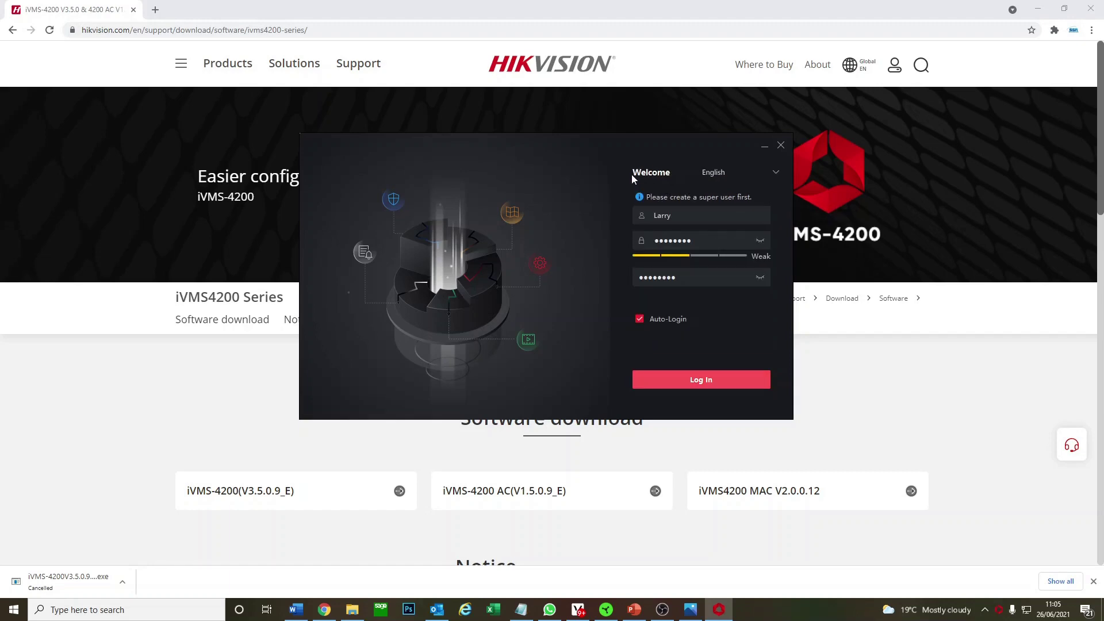
click(713, 382)
Answer the father's name, mother's first name and favourite teacher security questions, then log in.
click(704, 217)
click(693, 239)
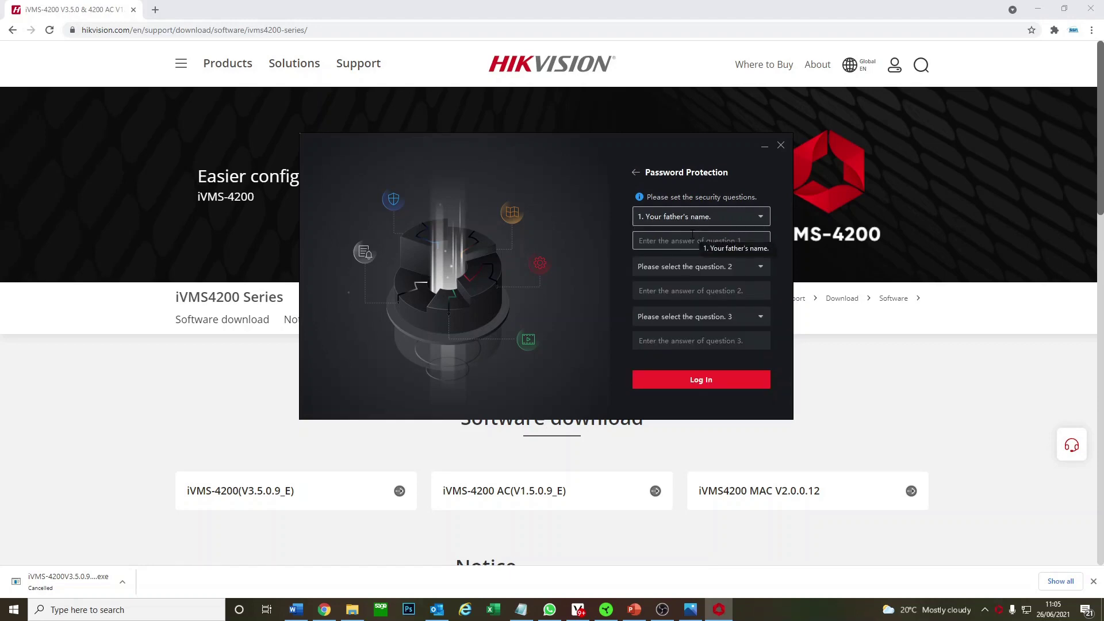
click(693, 236)
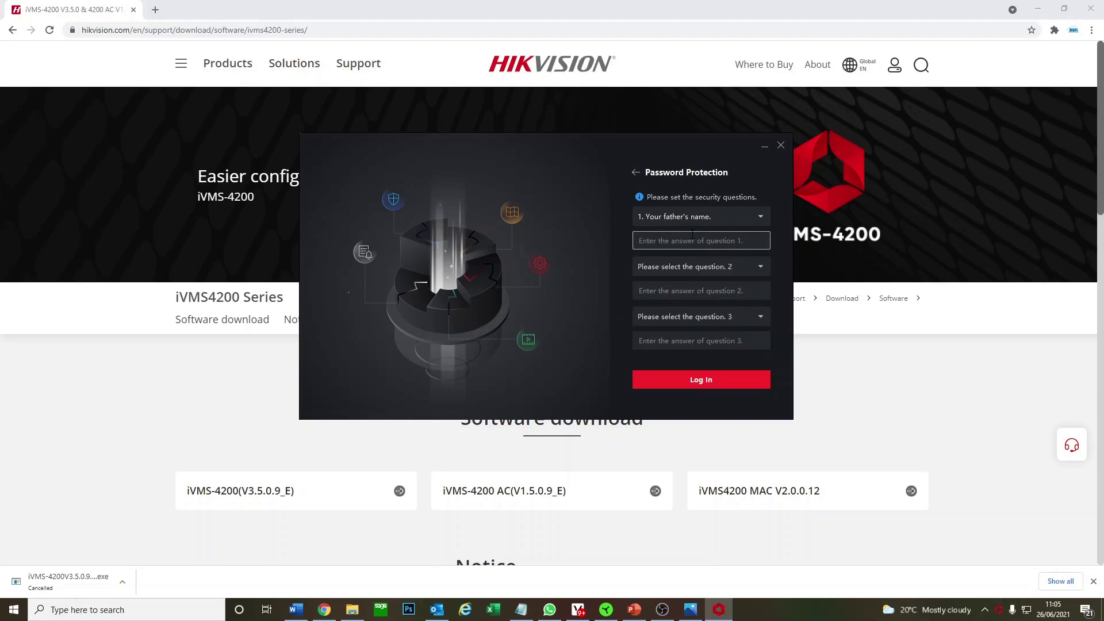
click(698, 273)
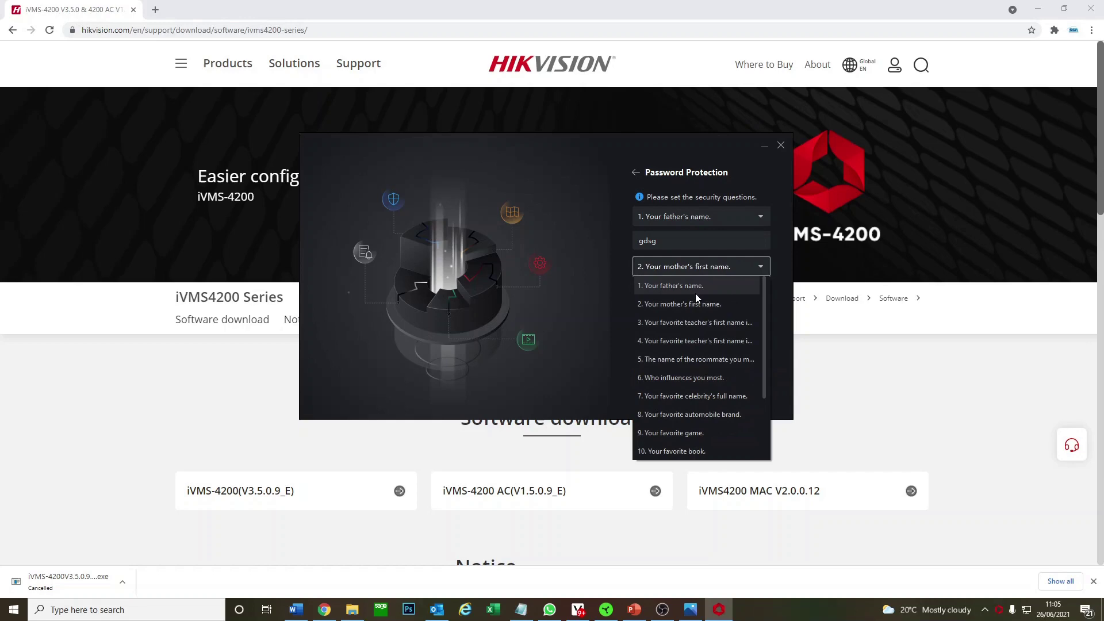
click(692, 303)
click(689, 316)
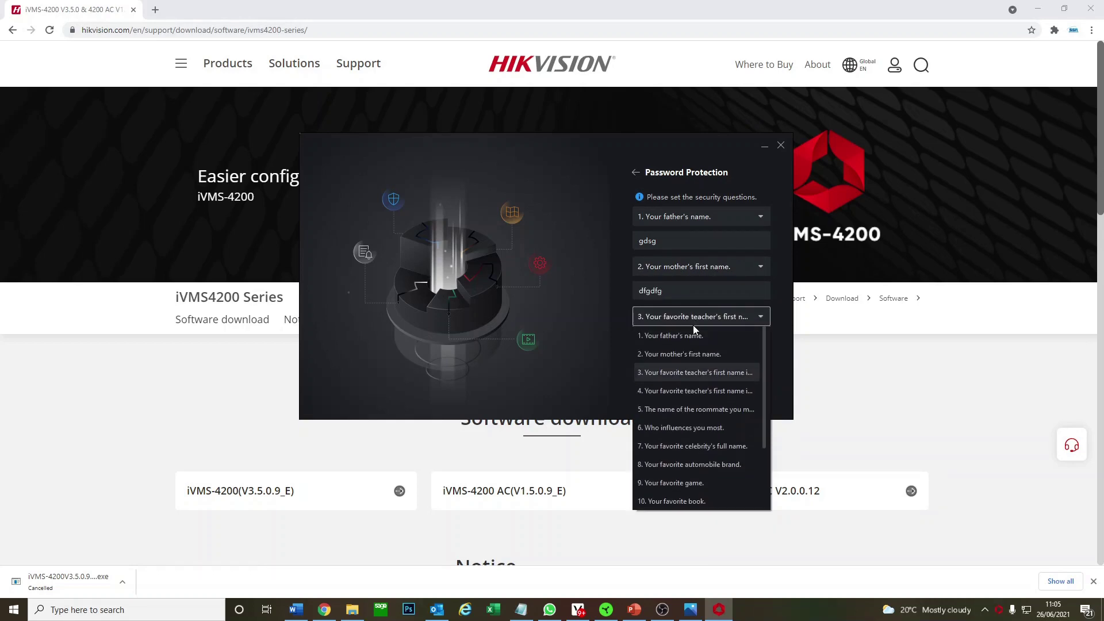
click(706, 371)
click(700, 340)
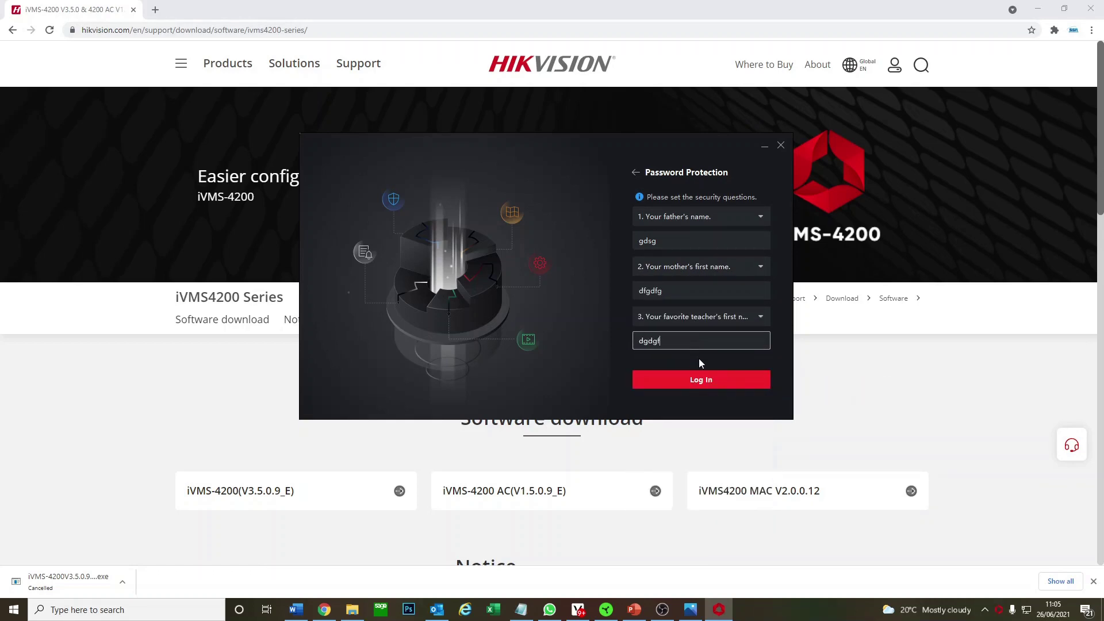
click(698, 377)
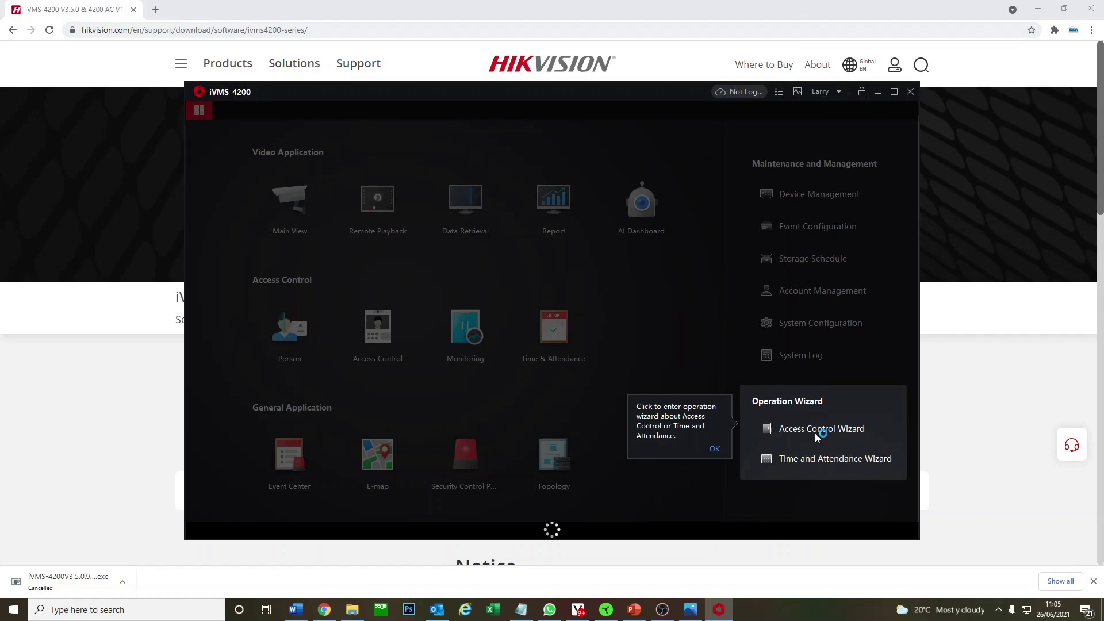
Dismiss the Operation Wizard and Auto Backup tips, then maximise the client window.
click(719, 449)
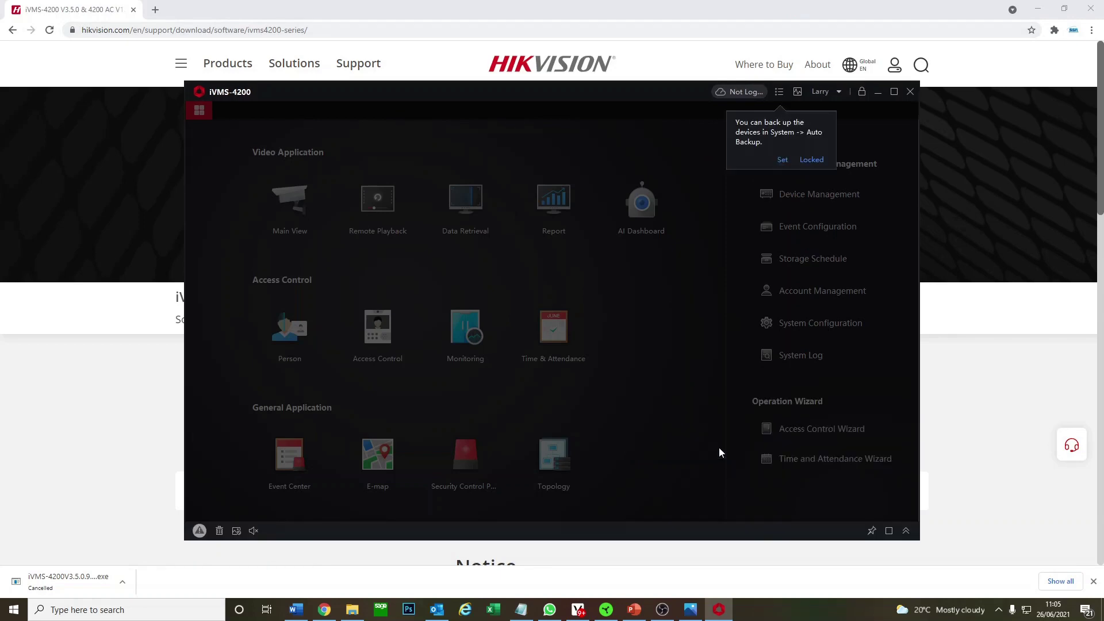
click(782, 161)
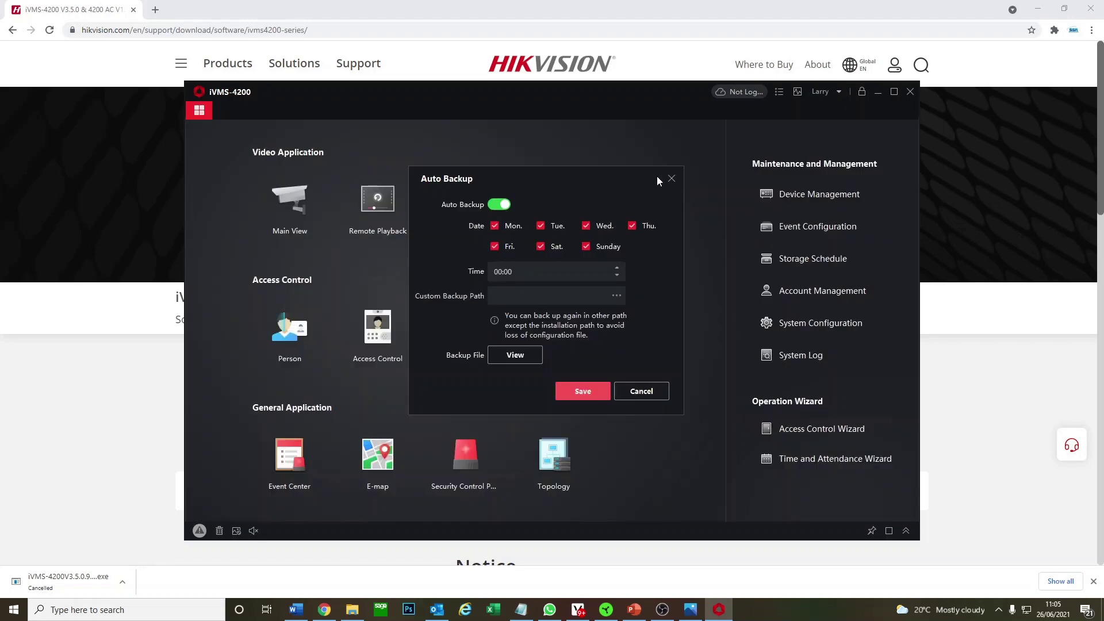
click(645, 391)
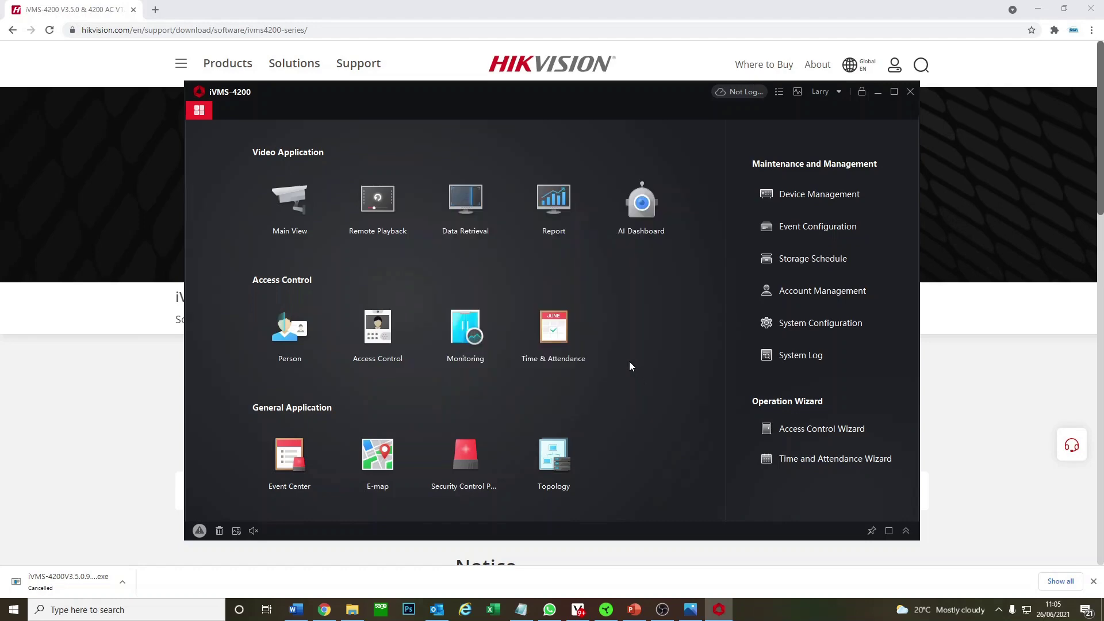
click(895, 96)
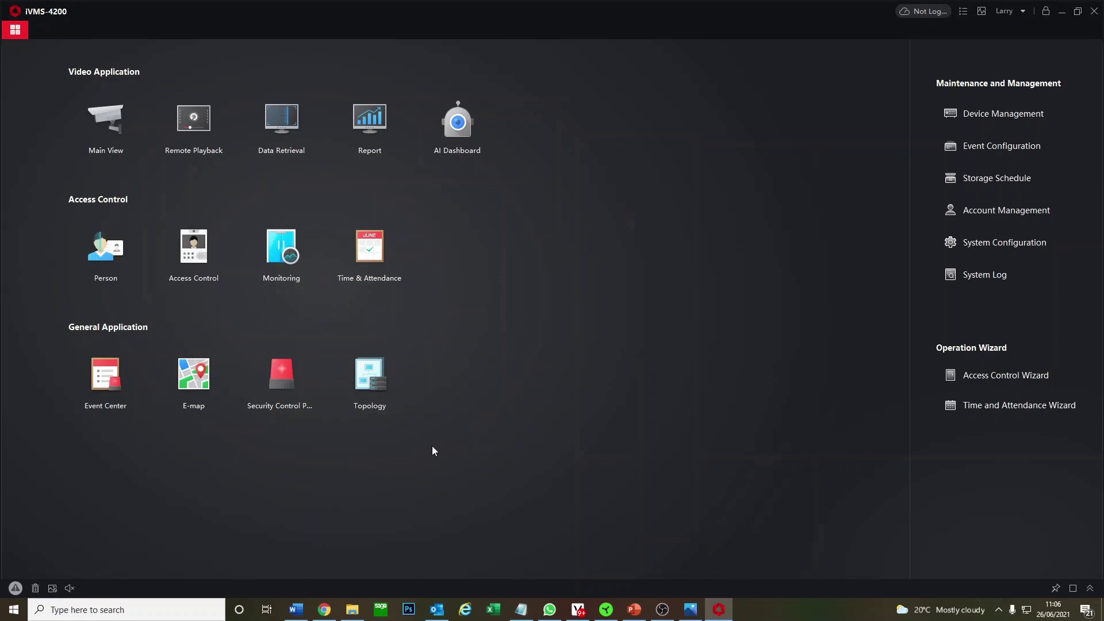
List the online devices in Device Management and select the inactive DS-KH6320-WTE1 at 192.0.0.64.
click(1004, 108)
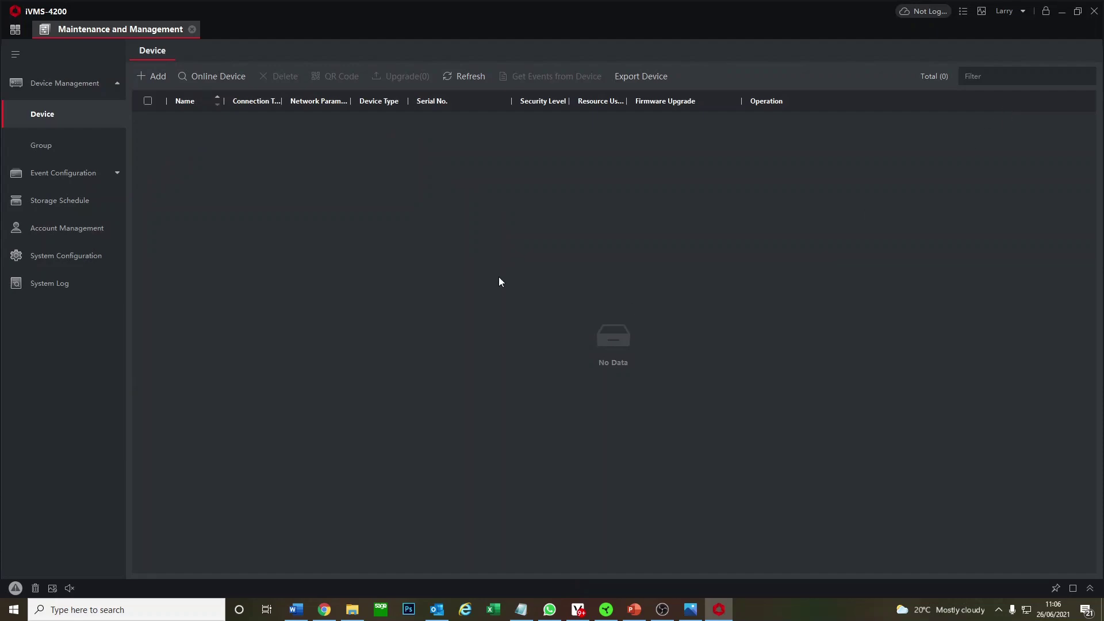
click(205, 81)
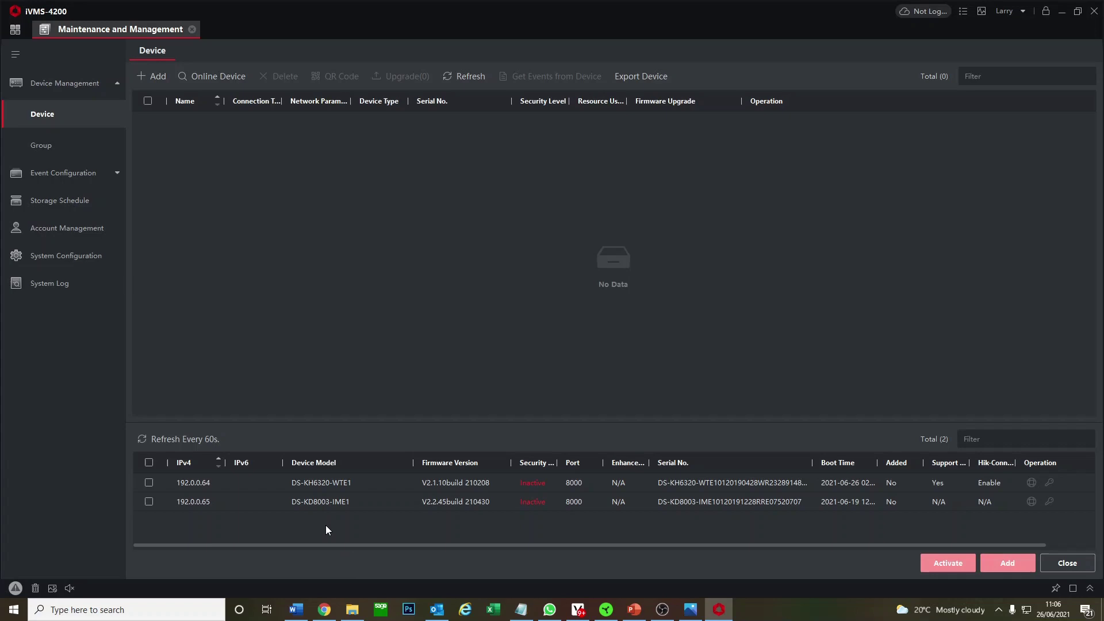
click(150, 483)
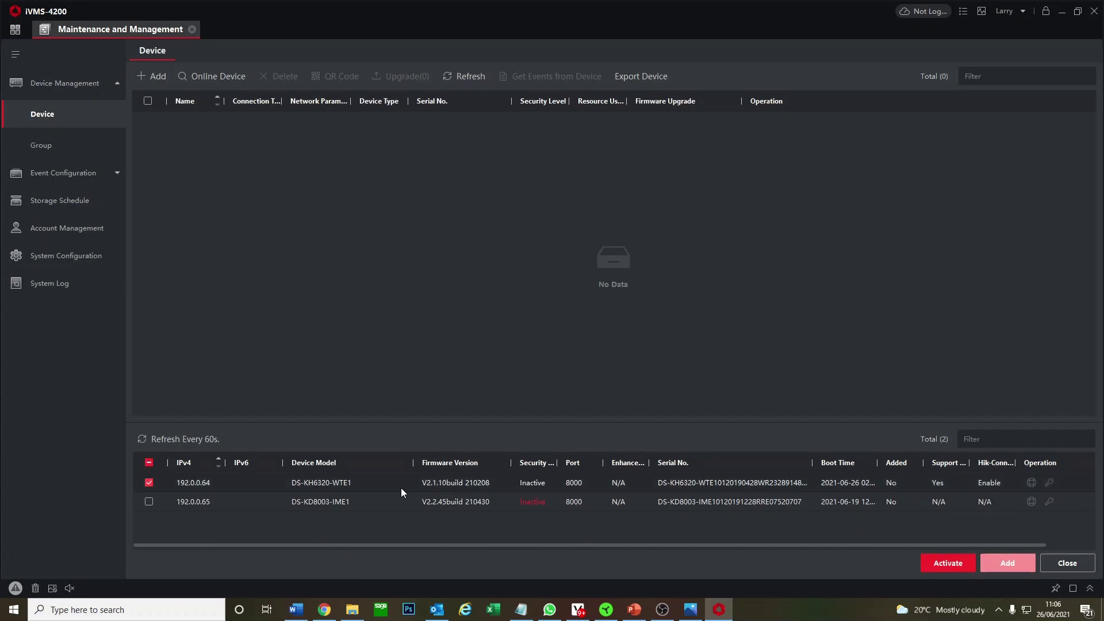
click(148, 483)
click(149, 501)
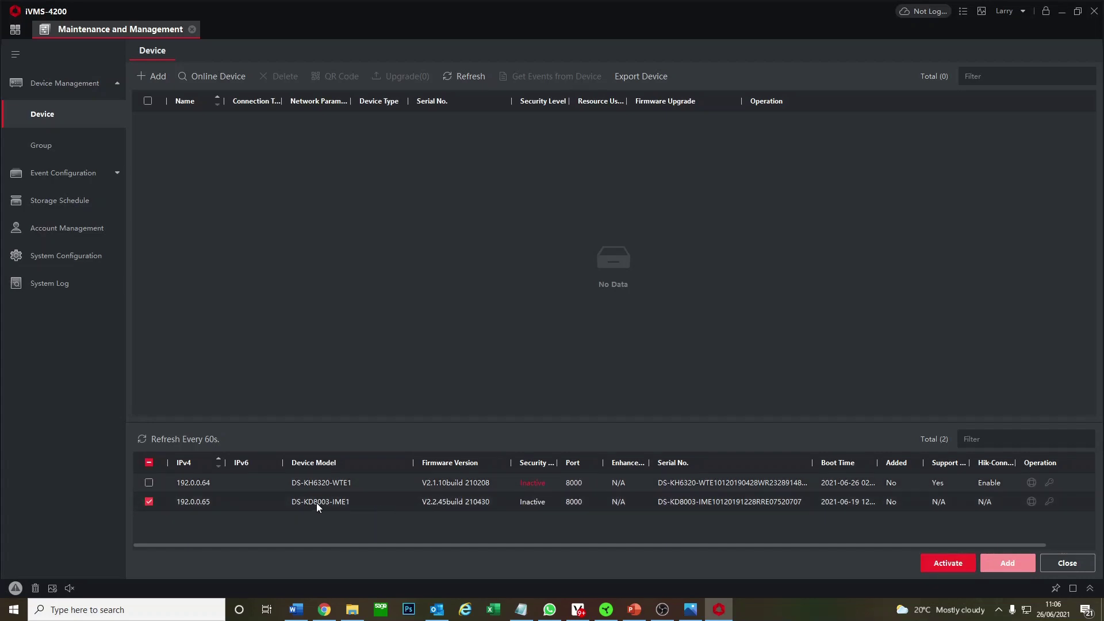
click(149, 501)
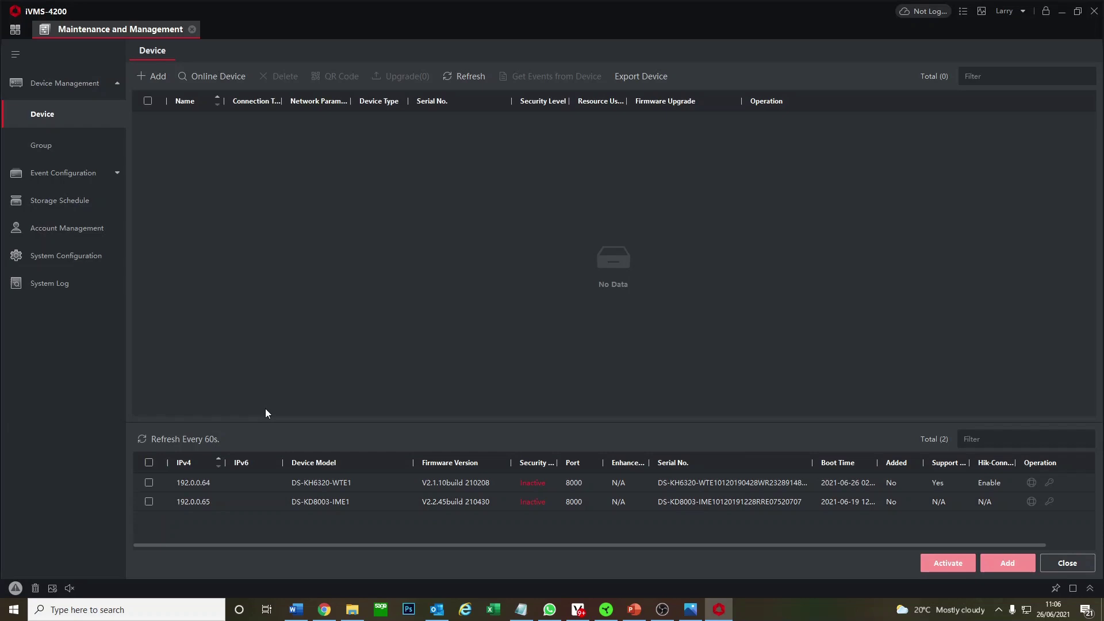
click(148, 483)
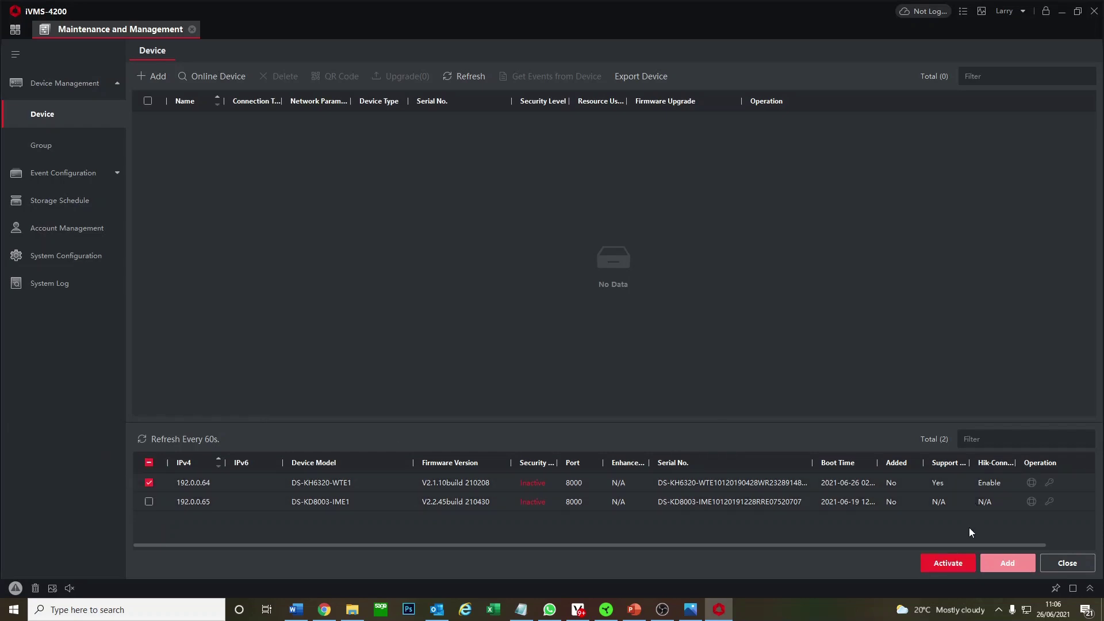
Activate the 192.0.0.64 device with a new confirmed admin password.
click(931, 563)
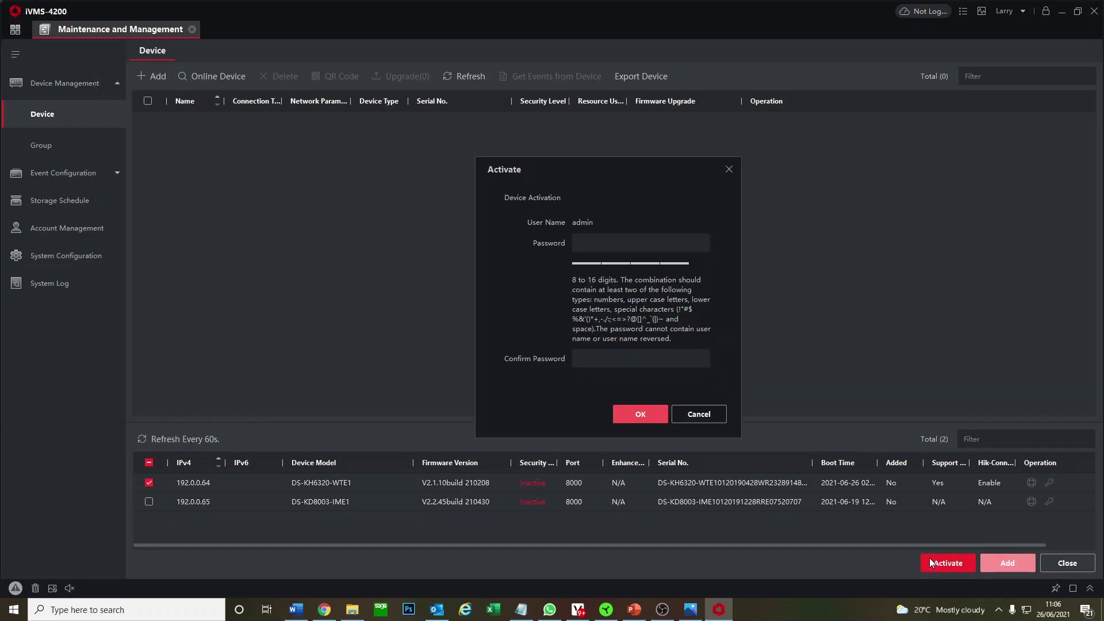
click(640, 249)
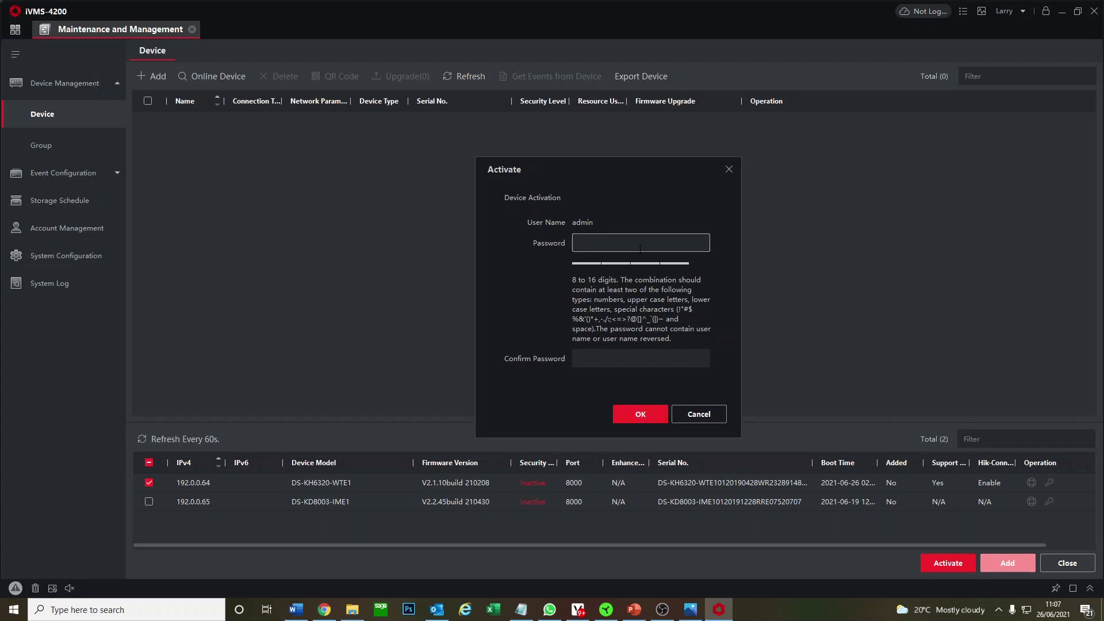
text(********)
click(653, 358)
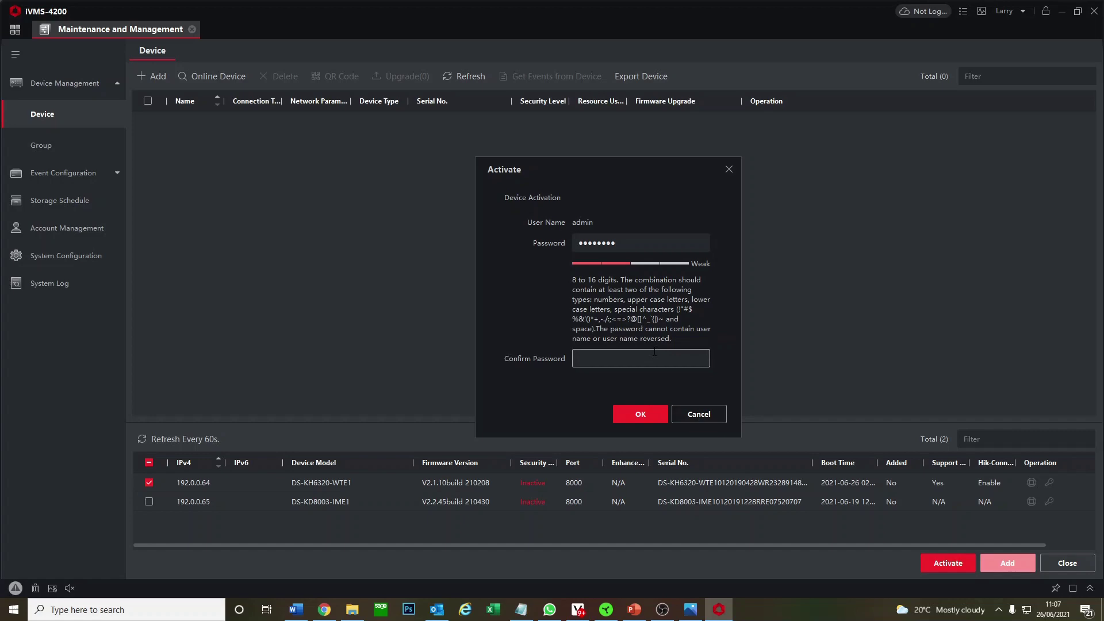
text(********)
click(636, 409)
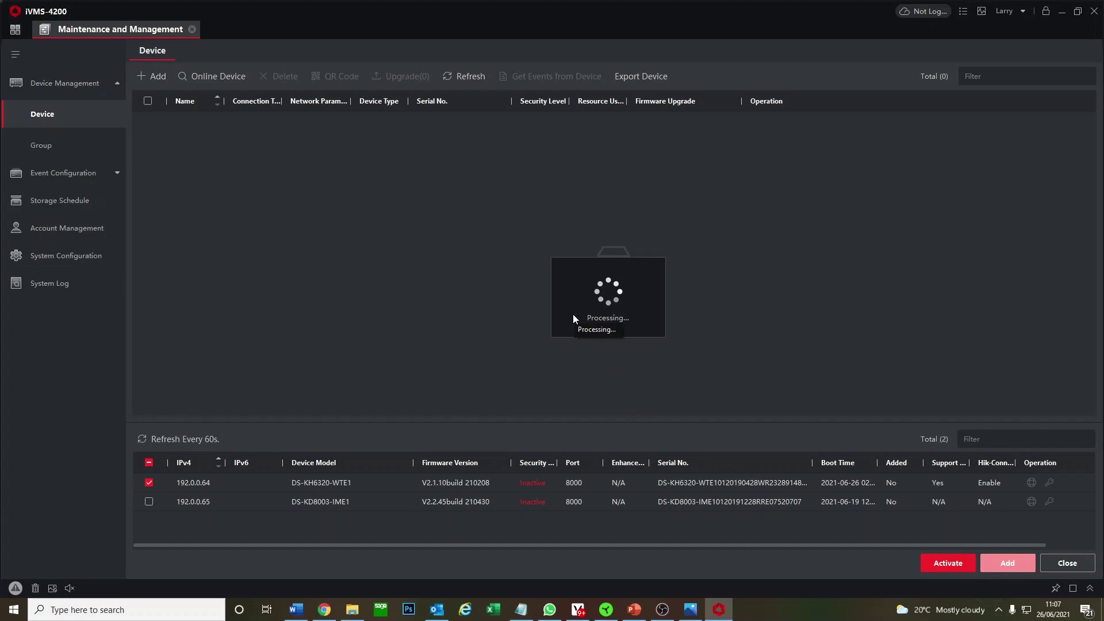
click(148, 483)
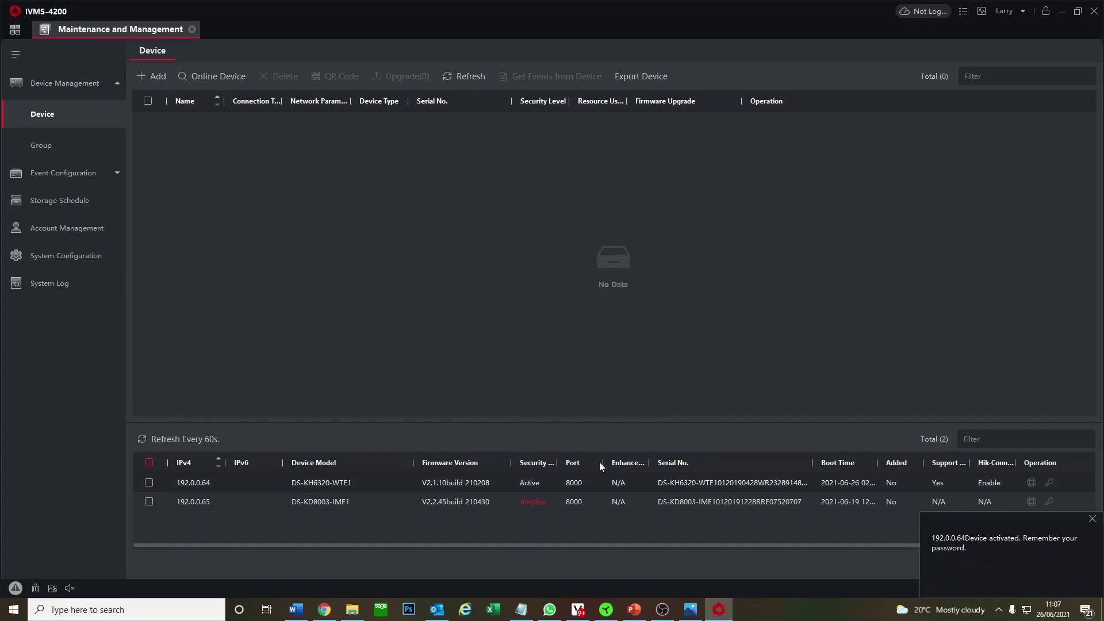
click(1093, 519)
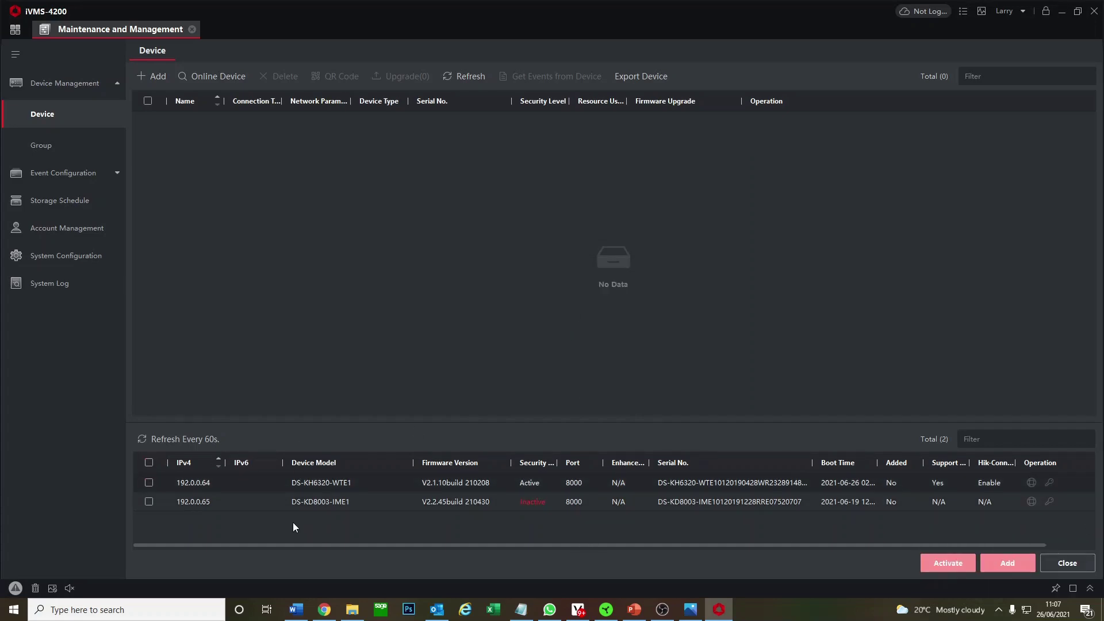
Activate the 192.0.0.65 device with the same admin password.
click(149, 502)
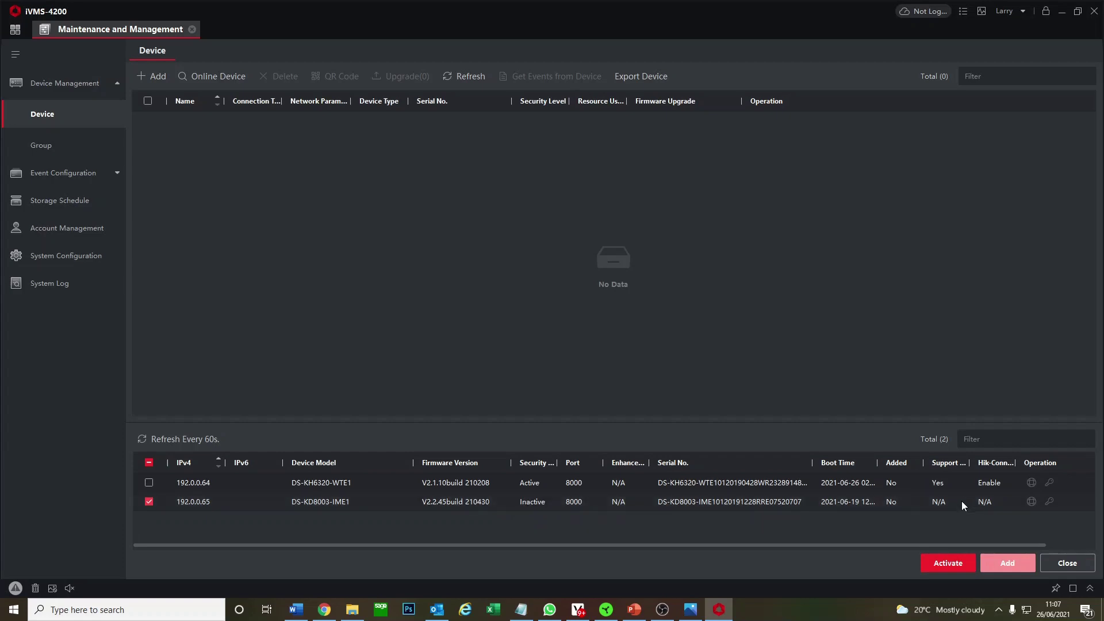
click(958, 564)
click(612, 242)
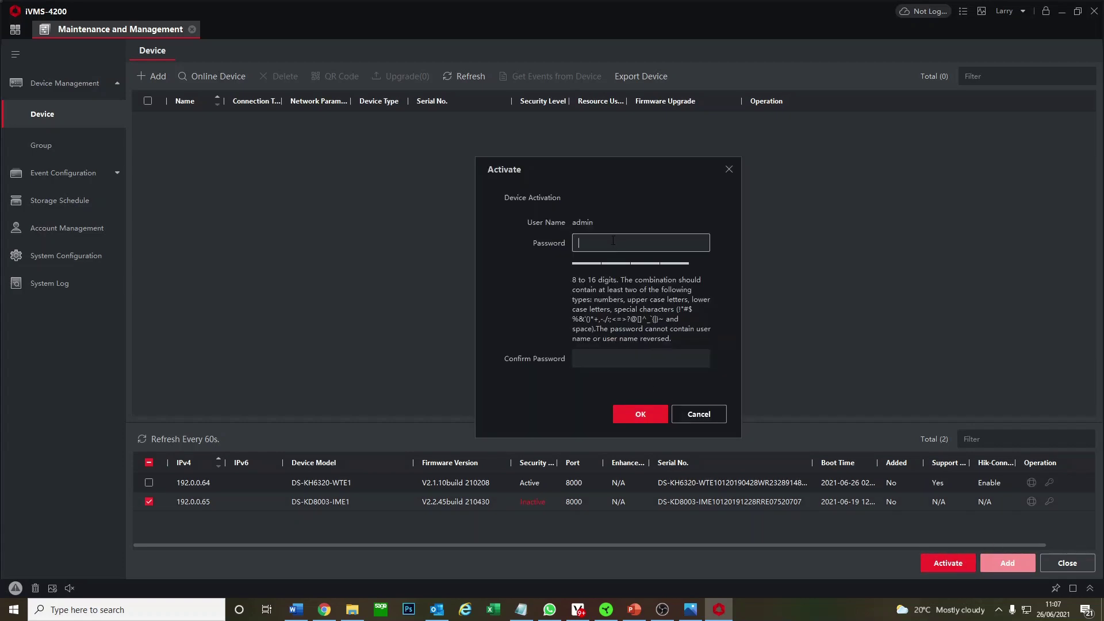
text(••••••••)
key(Tab)
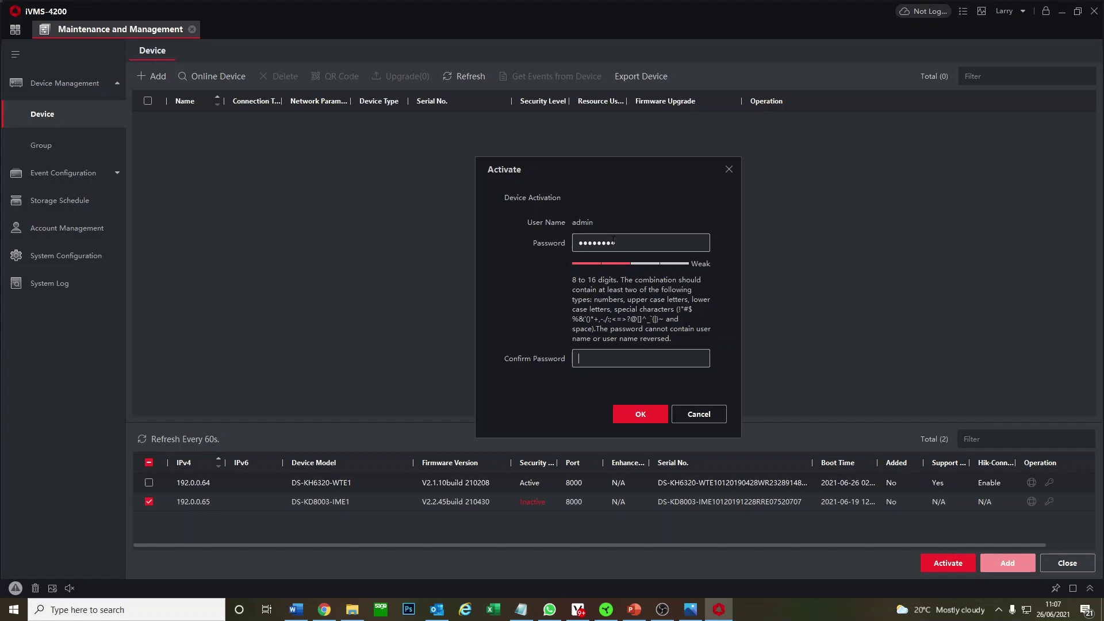
text(••••••••)
click(633, 405)
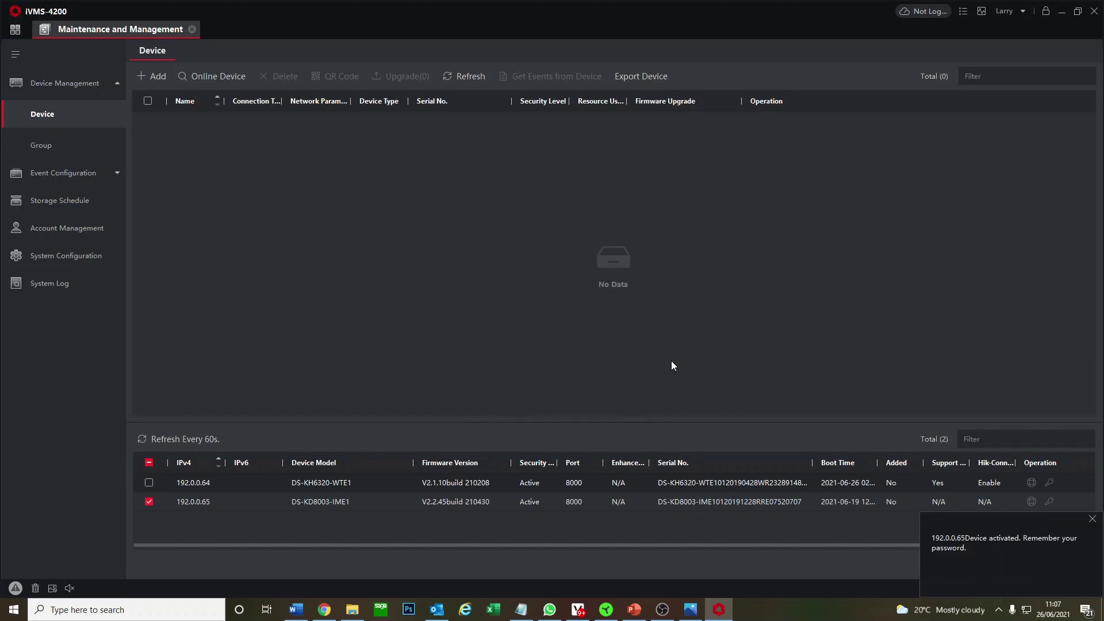
Switch the 192.0.0.64 device to DHCP and refresh the list to show its new address.
click(1092, 518)
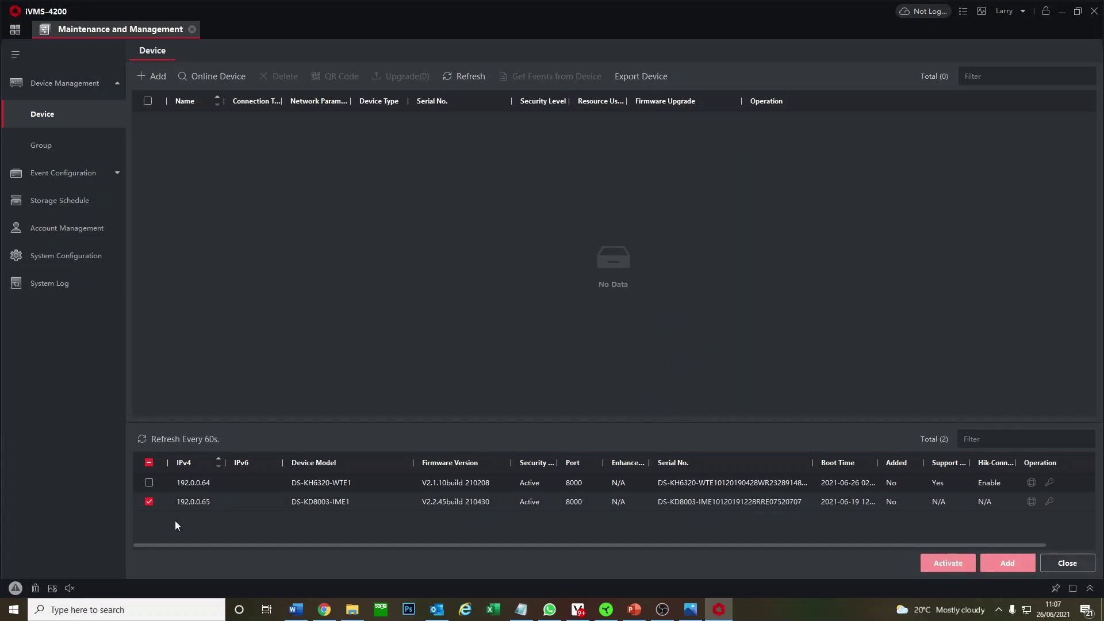
click(1031, 483)
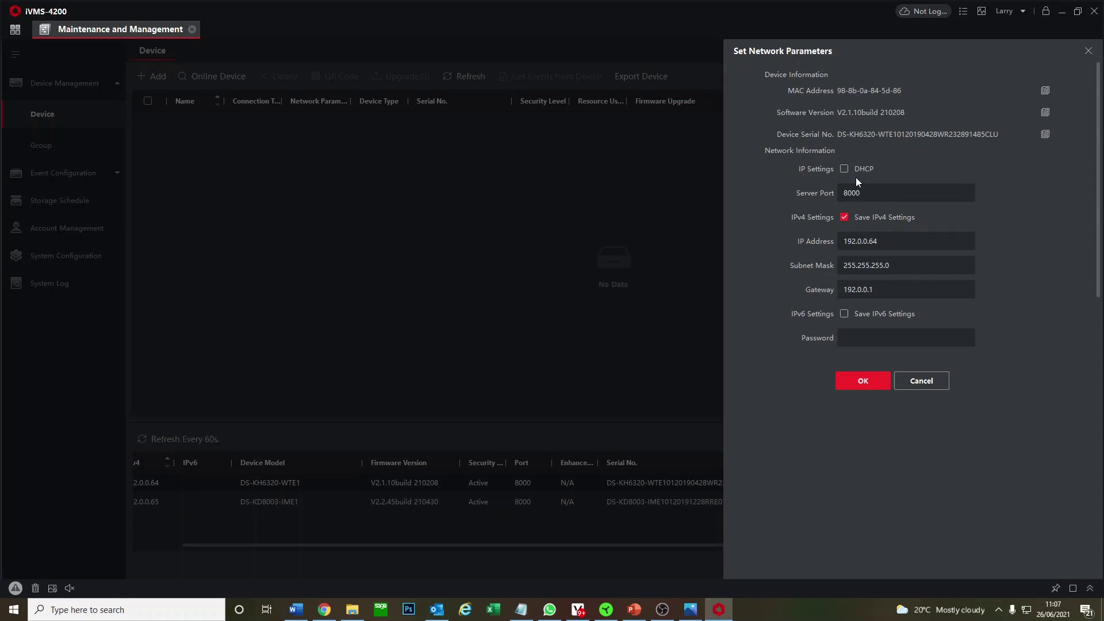
click(851, 170)
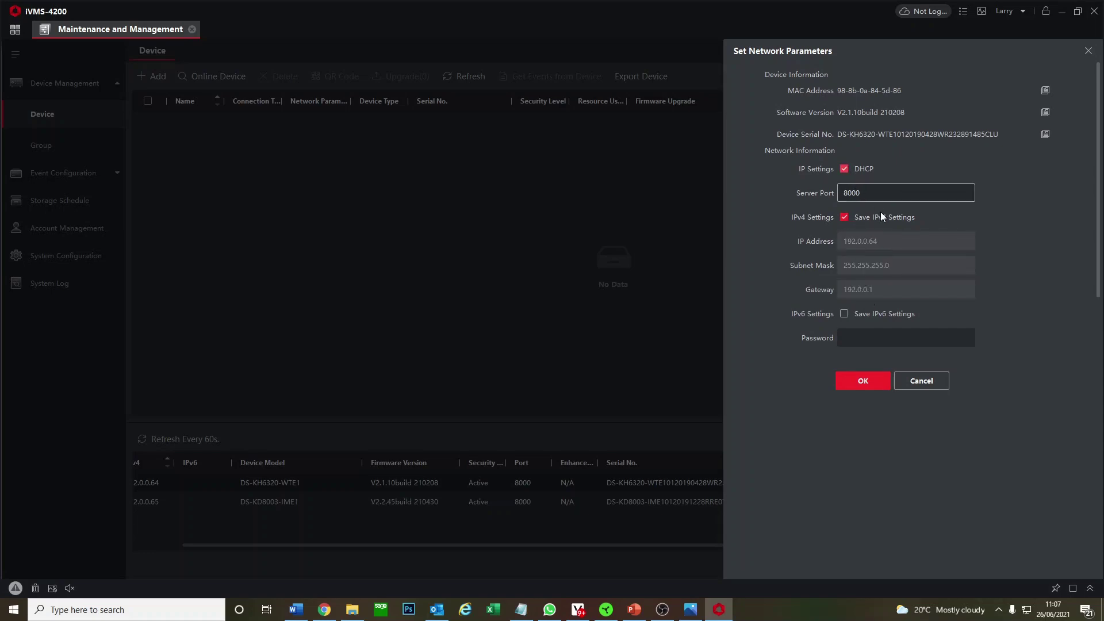
click(865, 336)
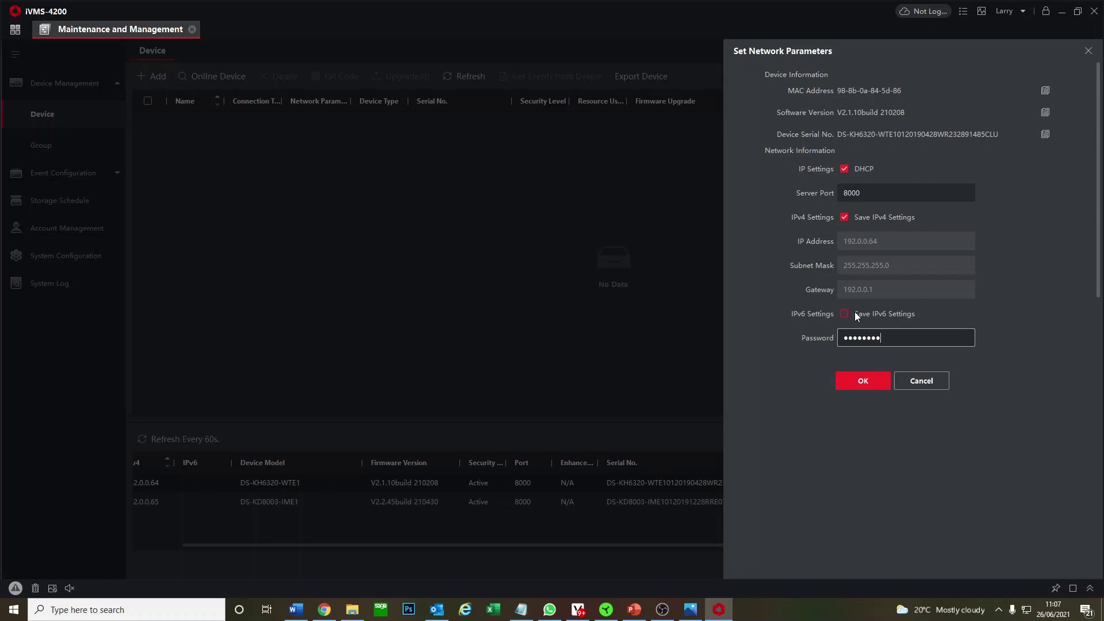
click(858, 386)
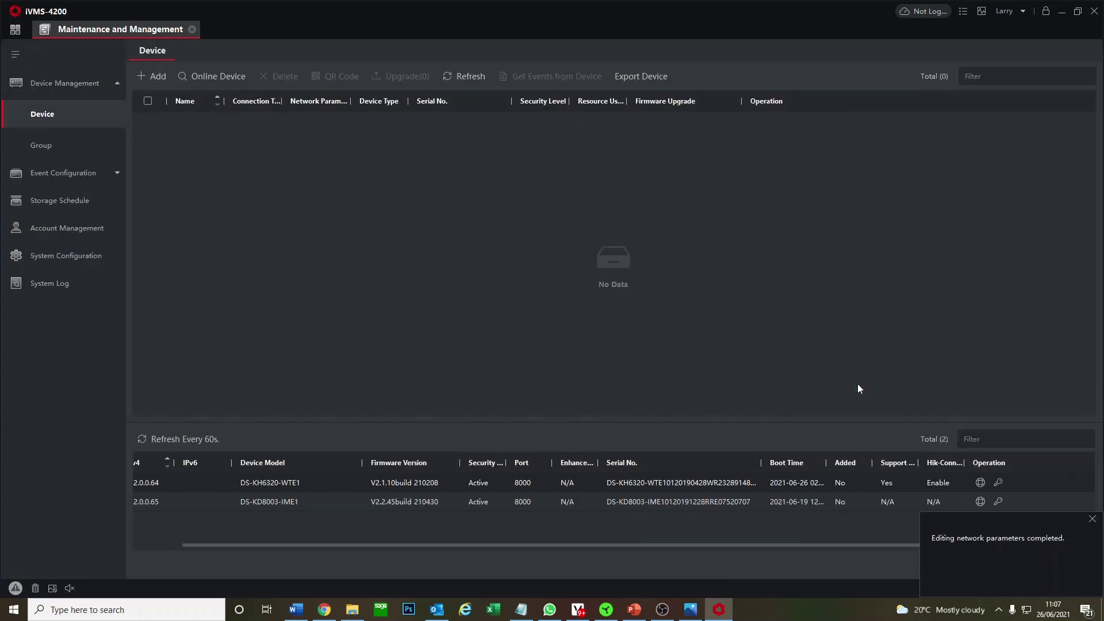
click(1091, 519)
drag(858, 543, 760, 534)
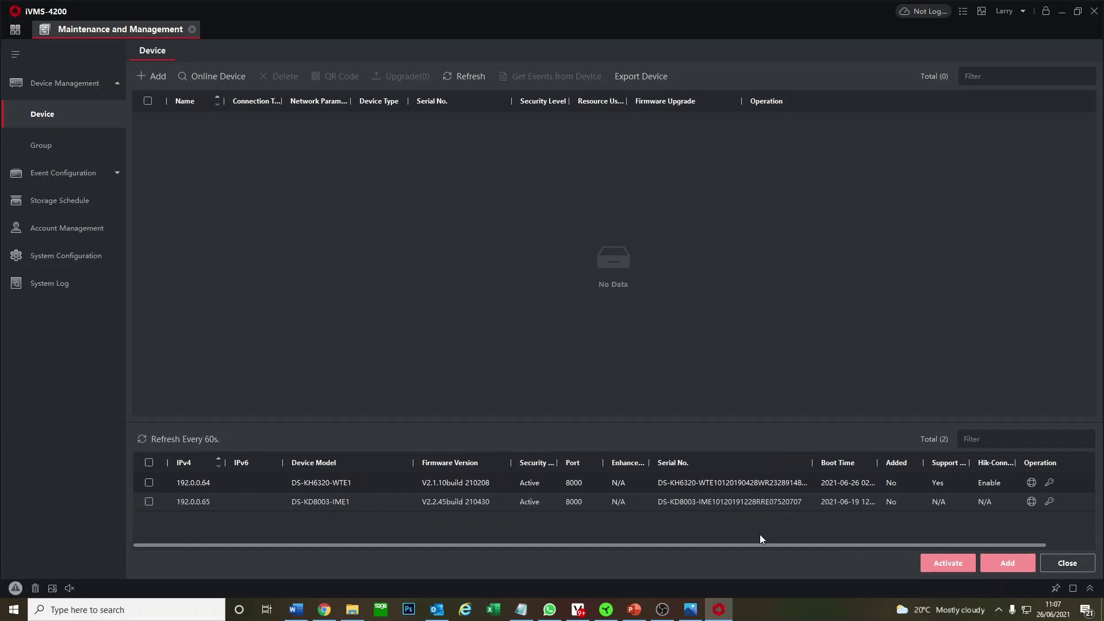
click(191, 439)
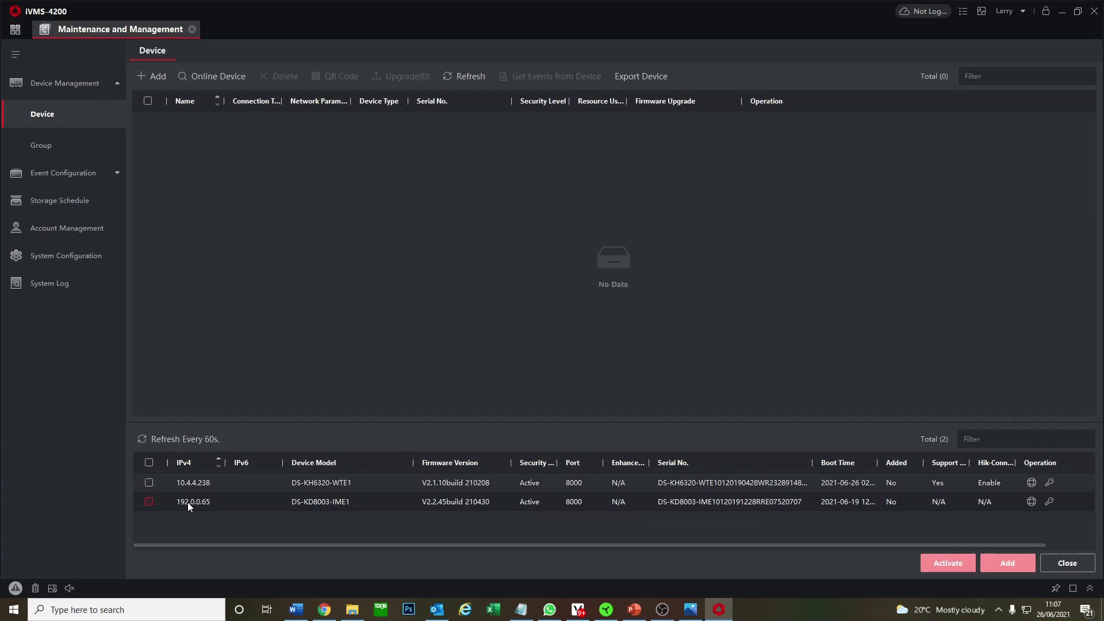
Switch the 192.0.0.65 device to DHCP as well, entering its admin password.
click(1031, 501)
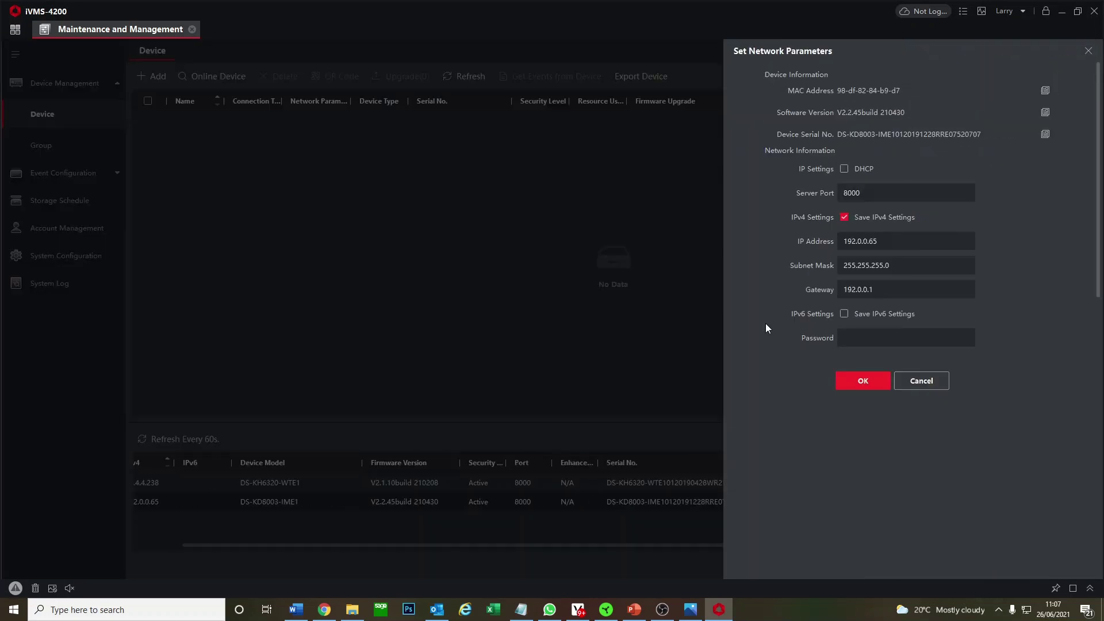
click(839, 170)
click(853, 335)
text(********)
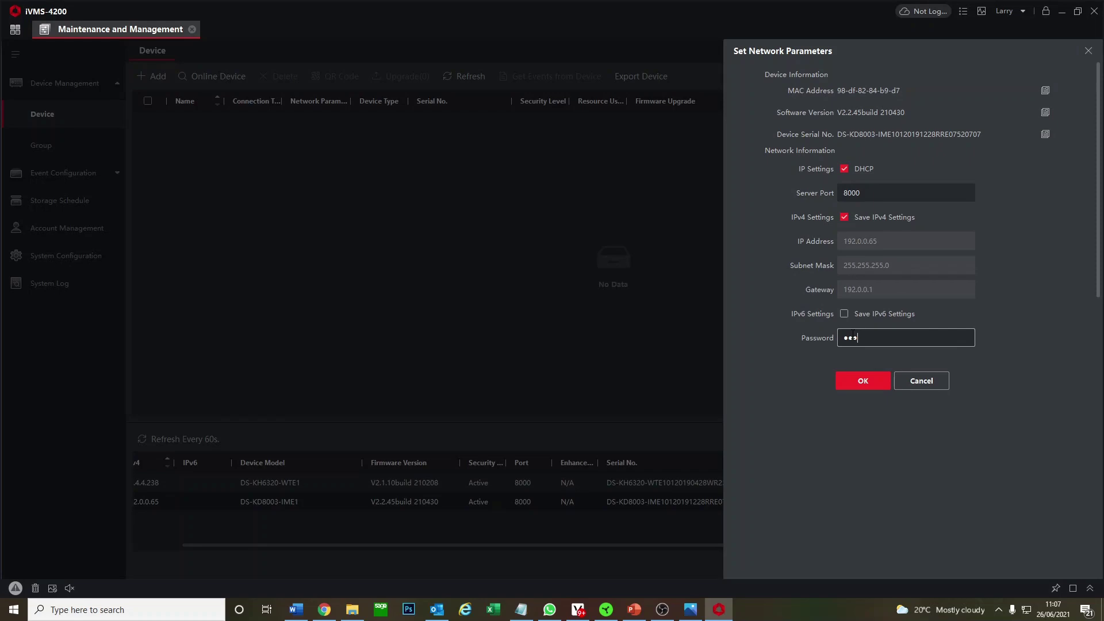
click(862, 380)
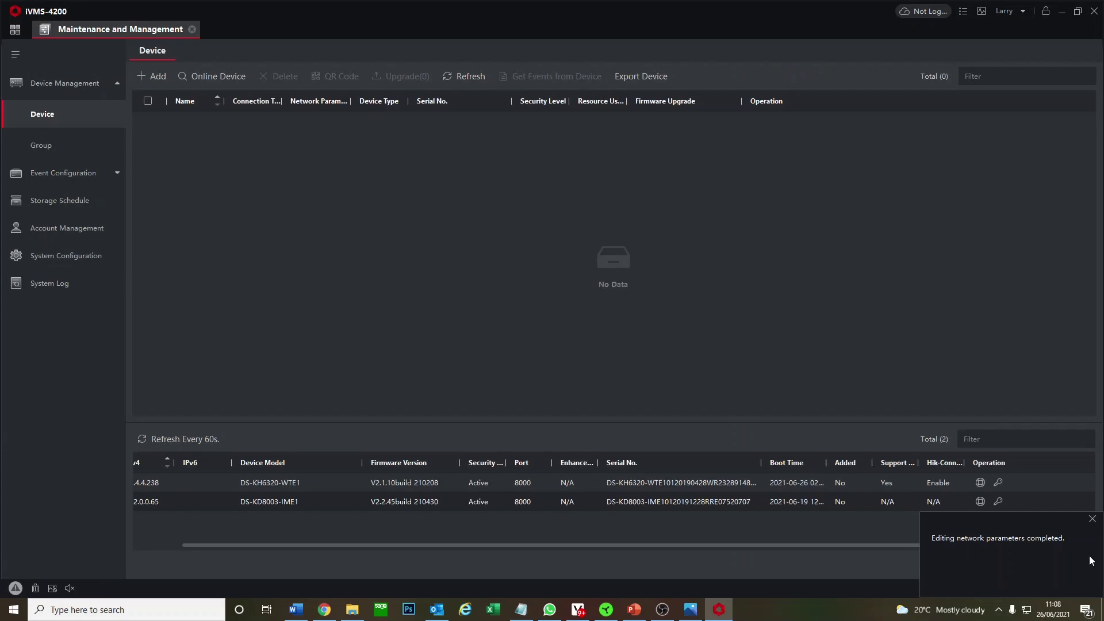
click(1092, 519)
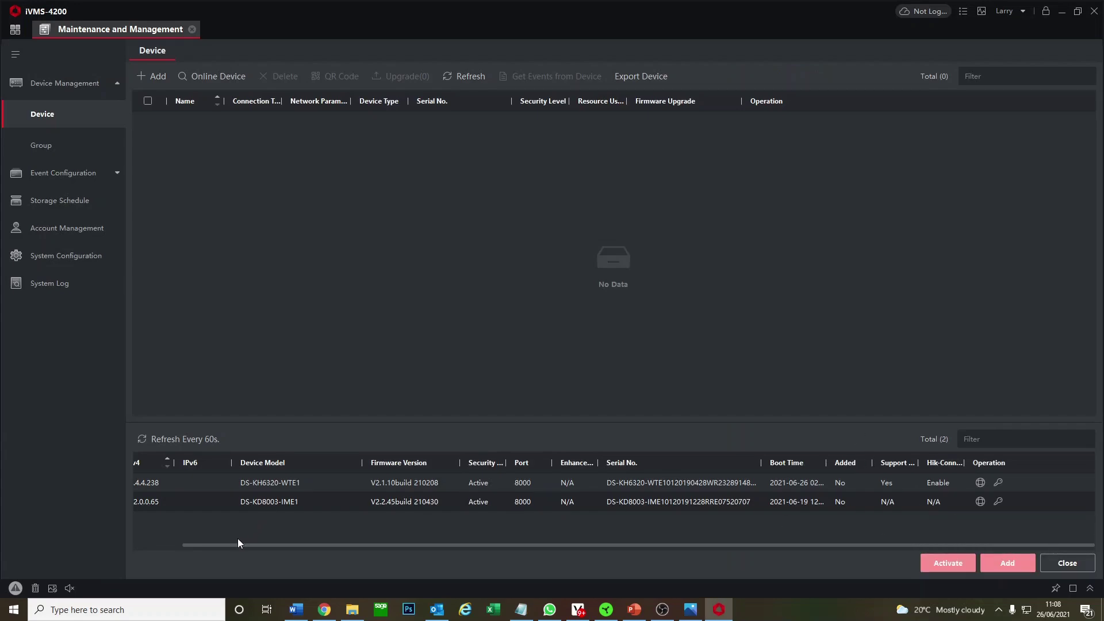
drag(237, 543, 188, 541)
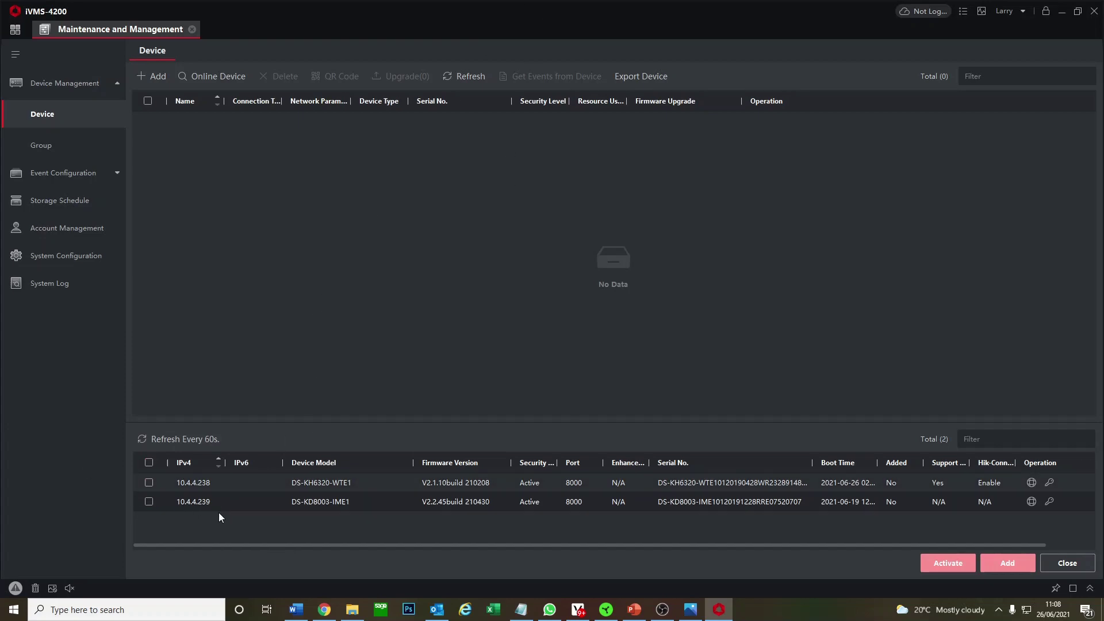
Select 10.4.4.238 for adding and name it 'Indoor Wifi Screen'.
click(149, 484)
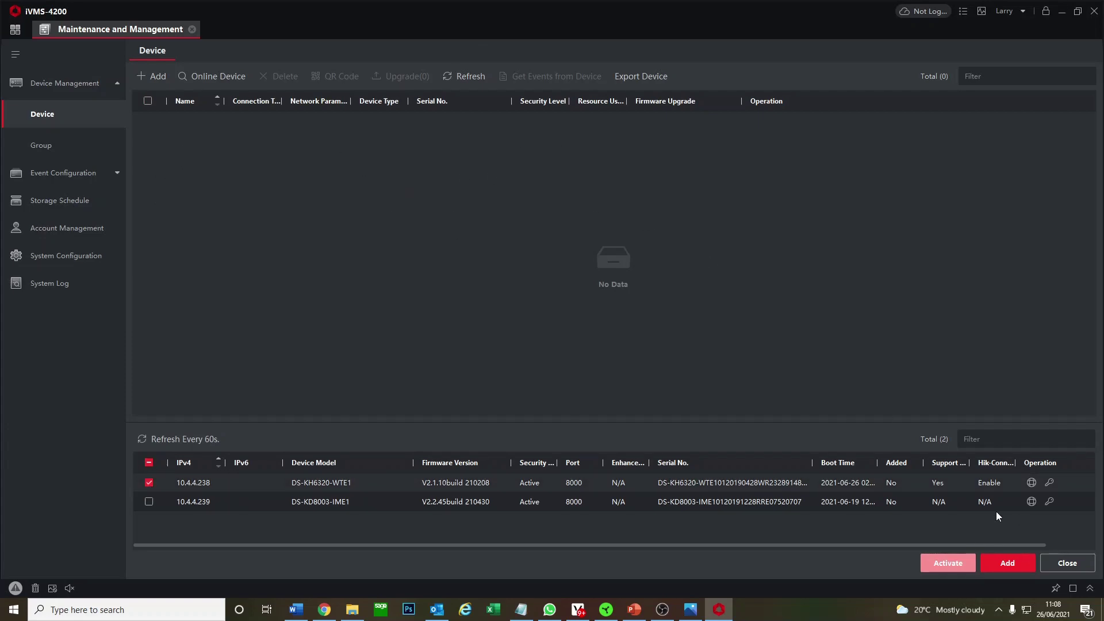
click(1019, 565)
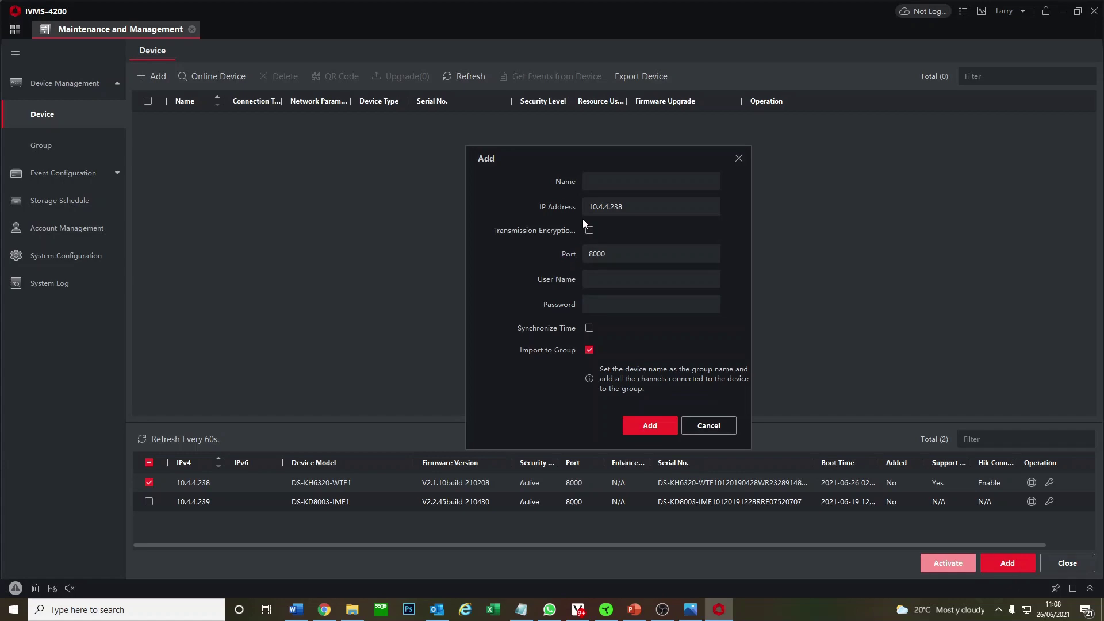
click(616, 180)
text(Indoor Wifi SCreen)
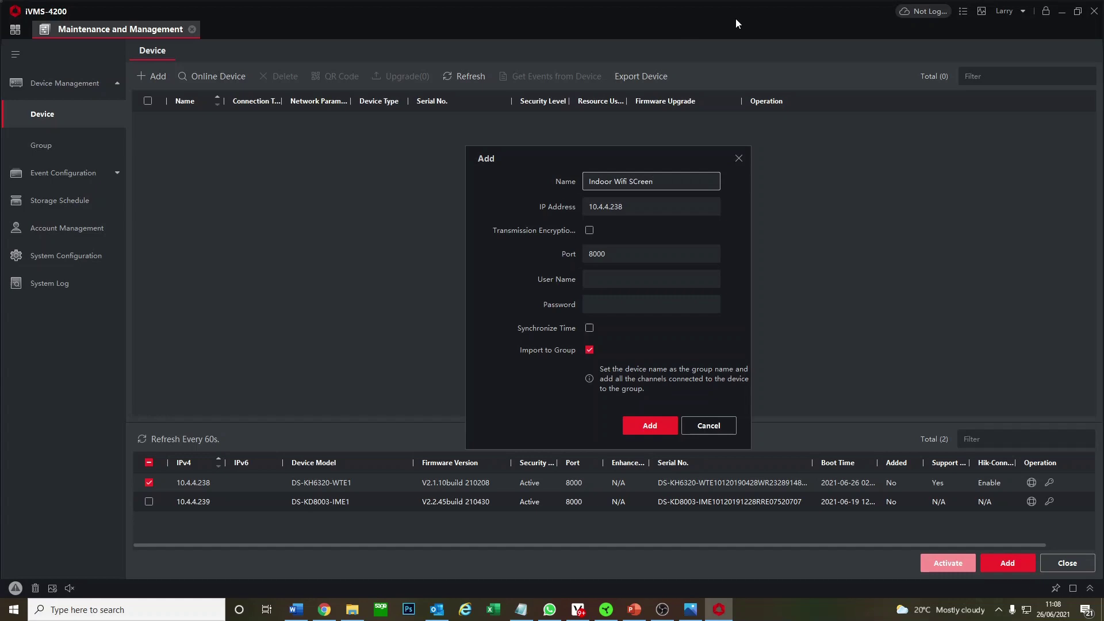
drag(633, 182, 638, 181)
text(c)
Enter user name admin and its password, enable Synchronize Time, and add the device.
click(620, 284)
text(admin)
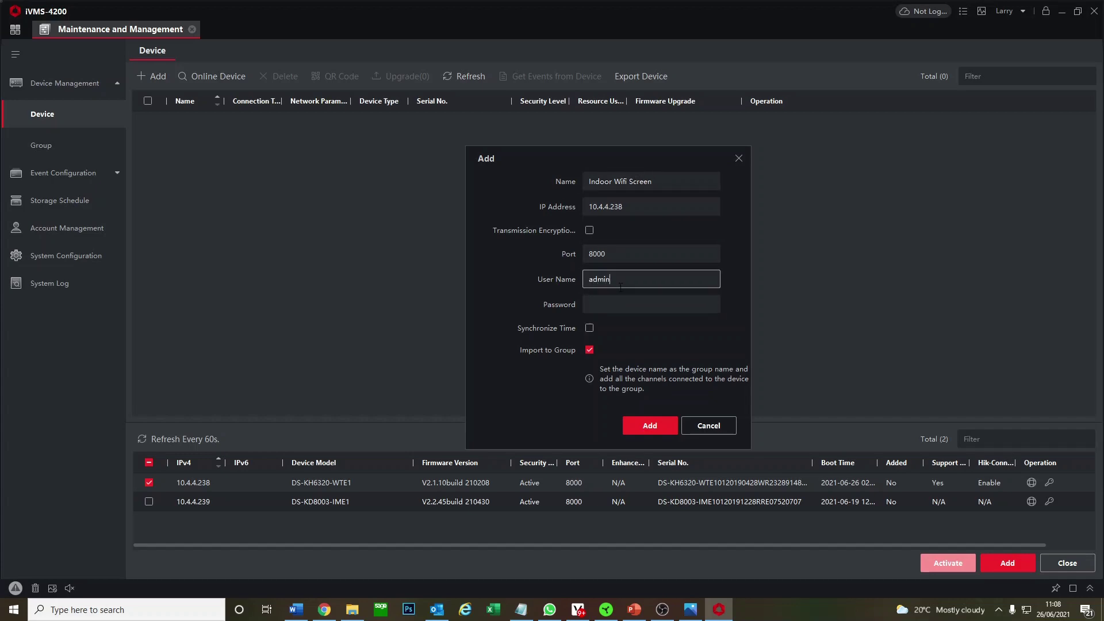
key(Tab)
text(••••••••)
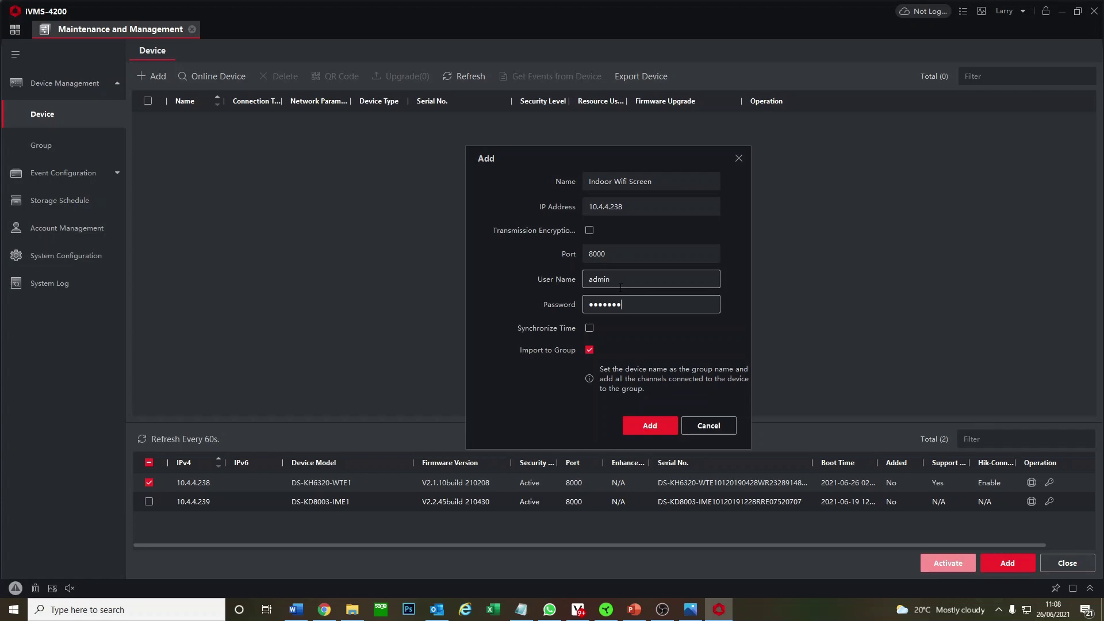
click(591, 328)
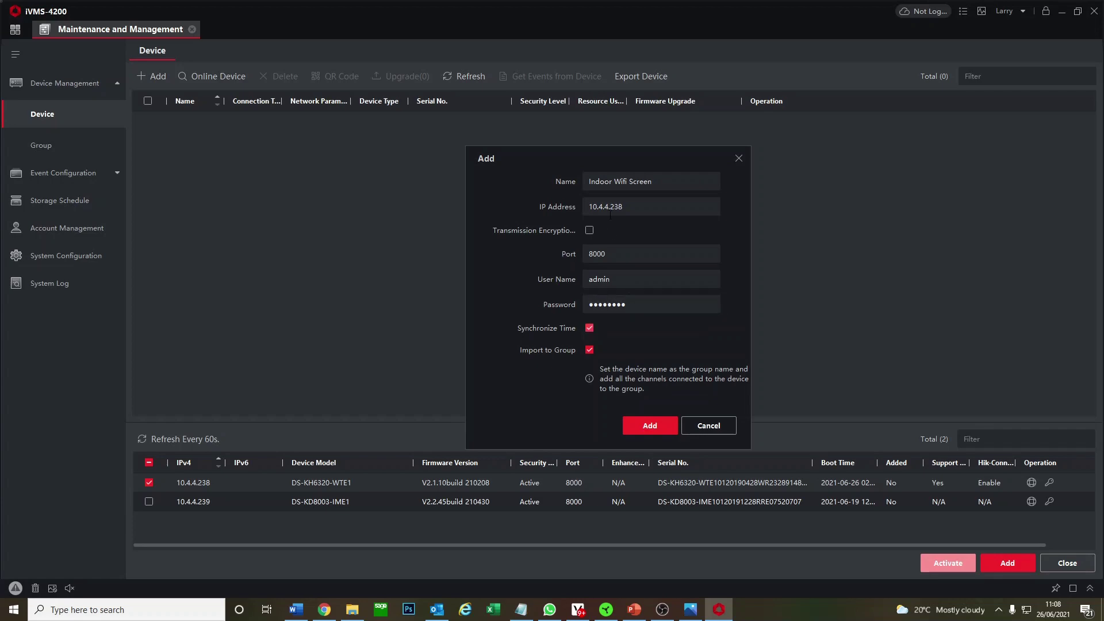
click(629, 424)
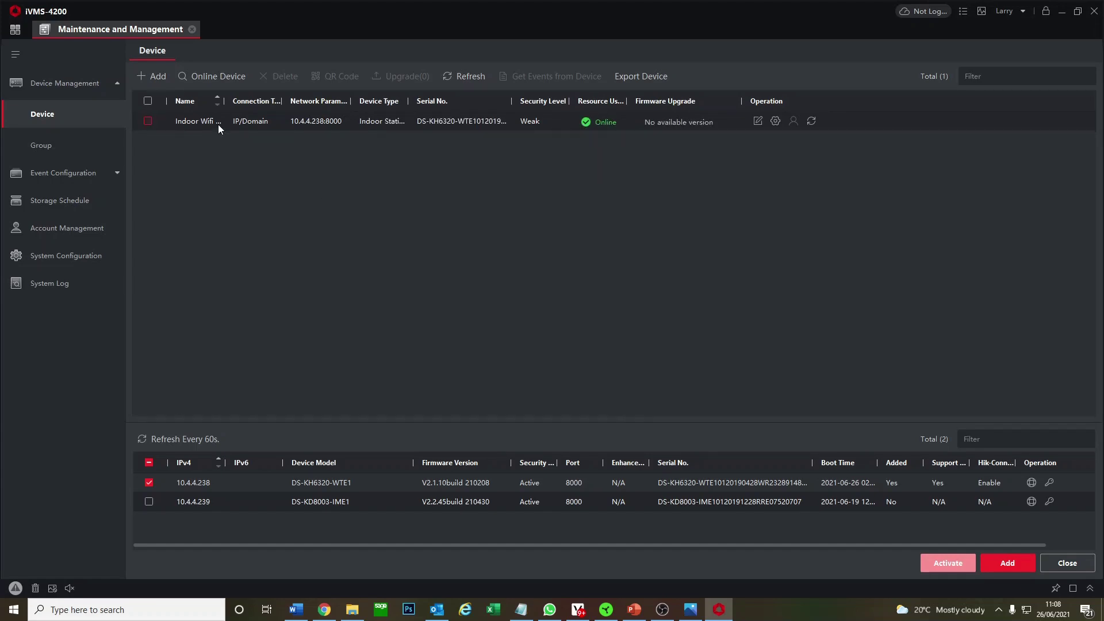
Add 10.4.4.239 as 'Door Station' with its admin password and time synchronisation enabled.
click(149, 501)
click(149, 482)
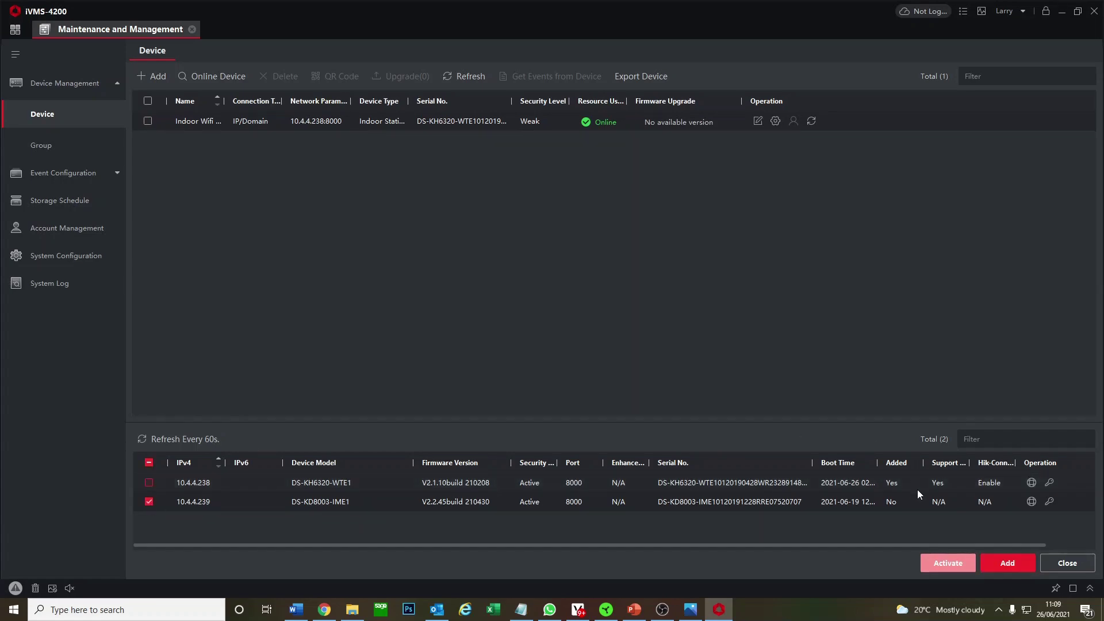
click(995, 564)
click(624, 185)
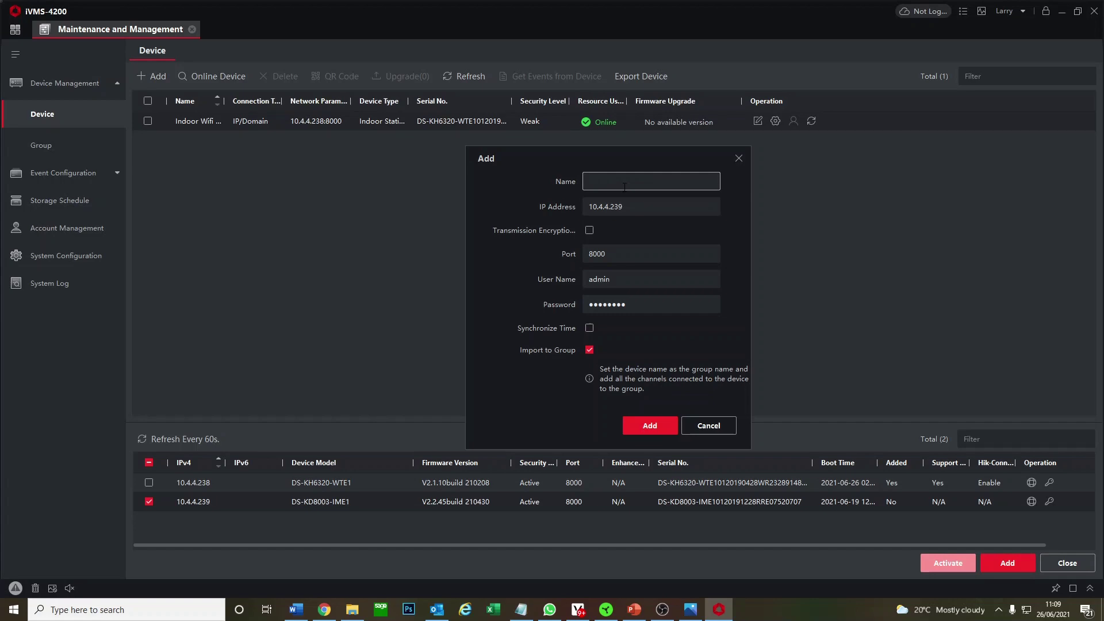
text(Door Station)
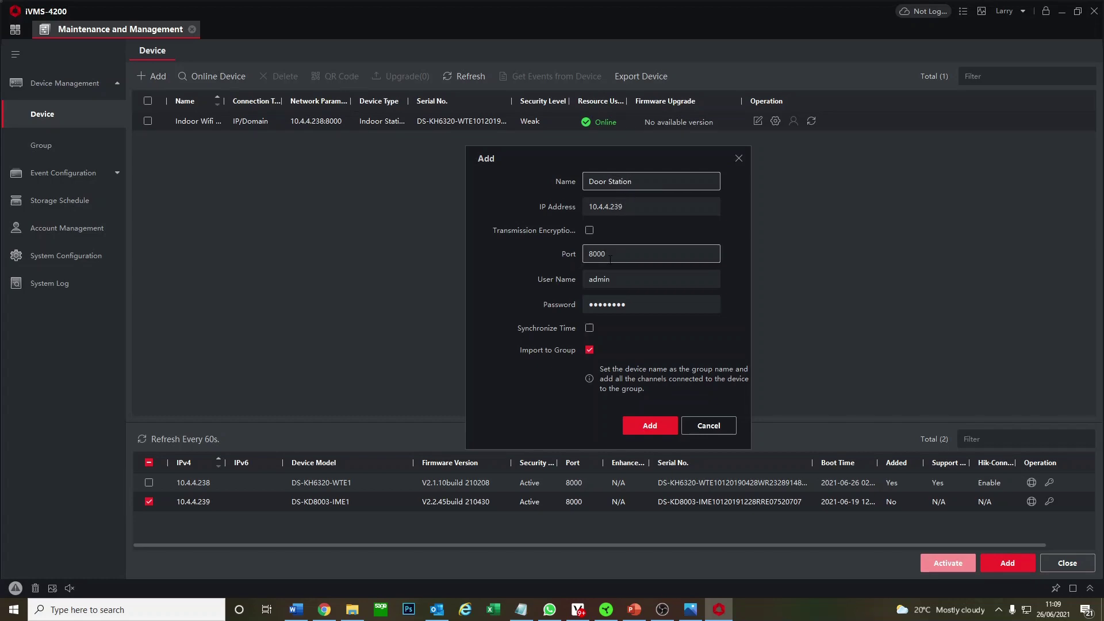
click(623, 276)
double_click(629, 299)
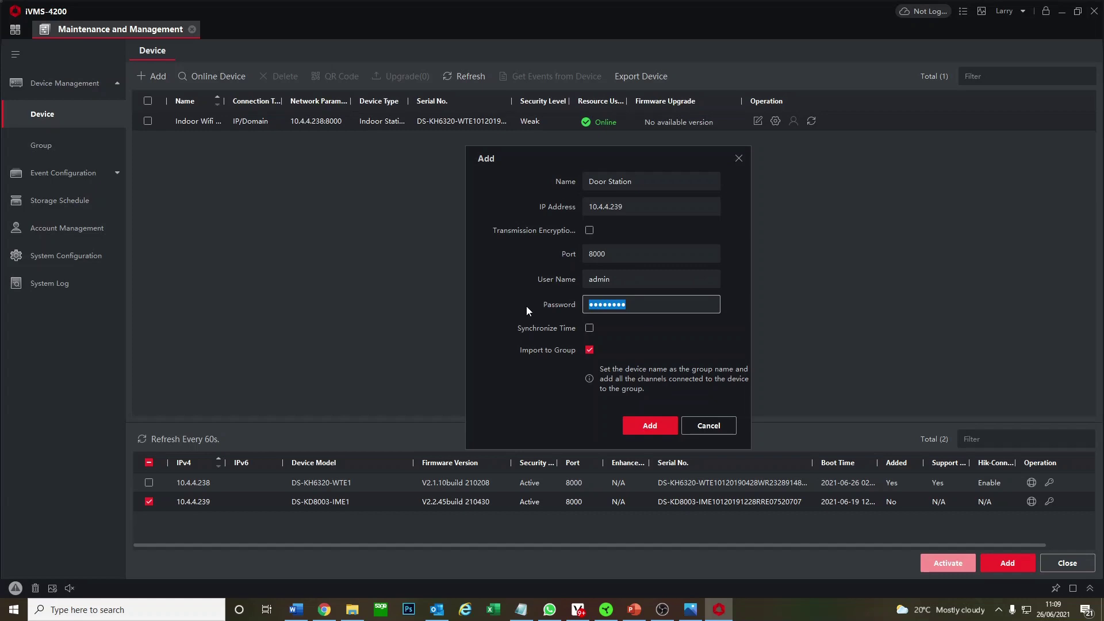
text(••••••••)
click(589, 328)
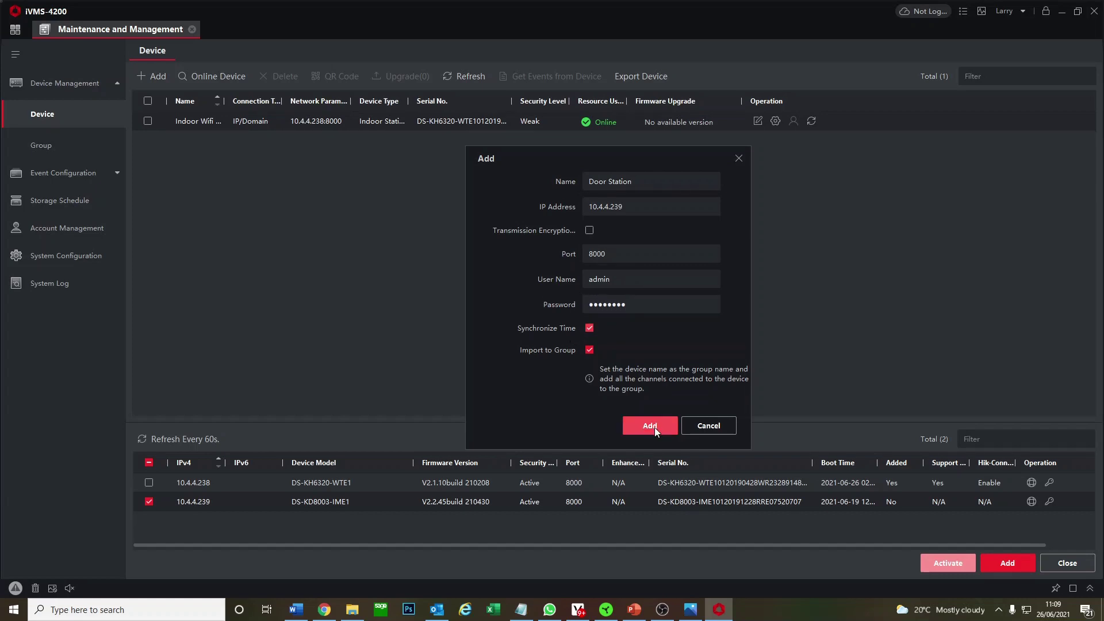
click(655, 426)
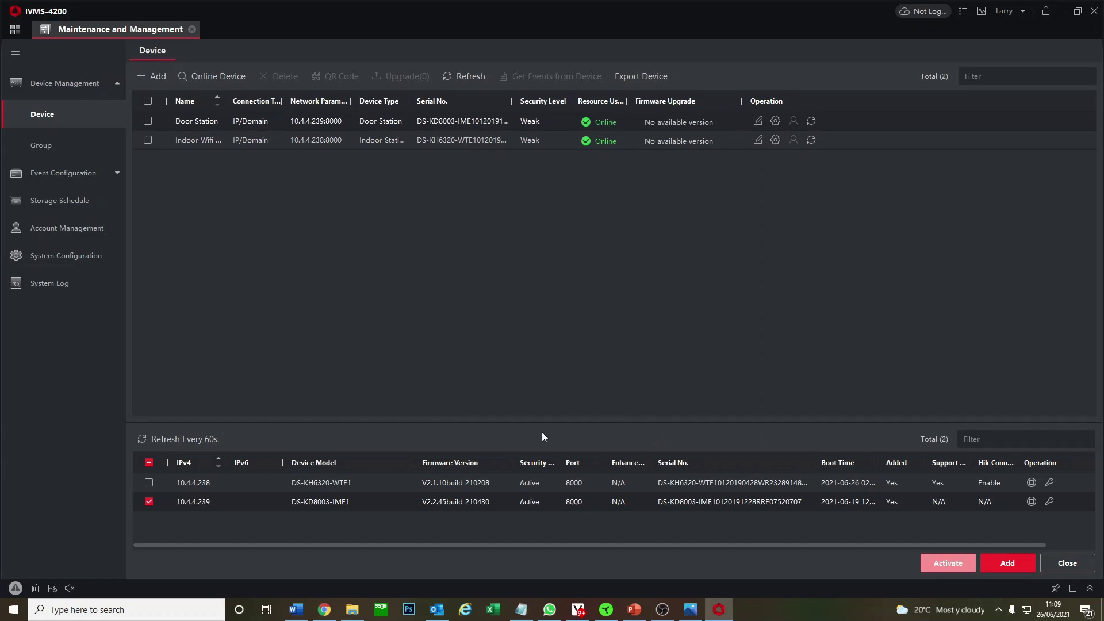
Switch the Door Station's time to NTP (time.windows.com), keeping the Dublin, Edinburgh, London zone, and save.
click(776, 145)
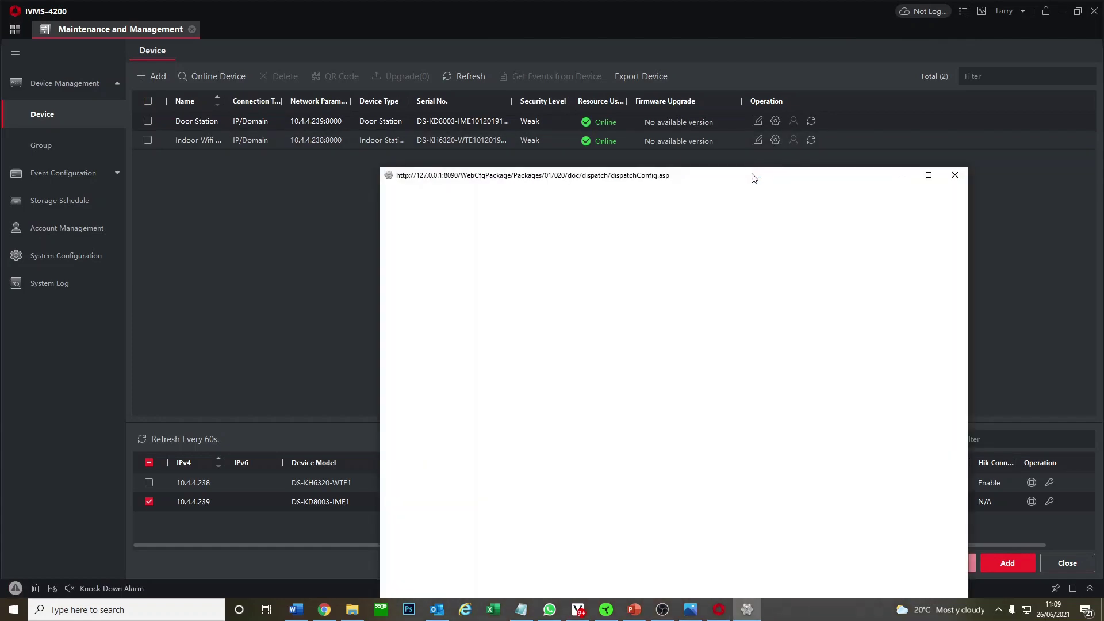
drag(754, 175, 696, 155)
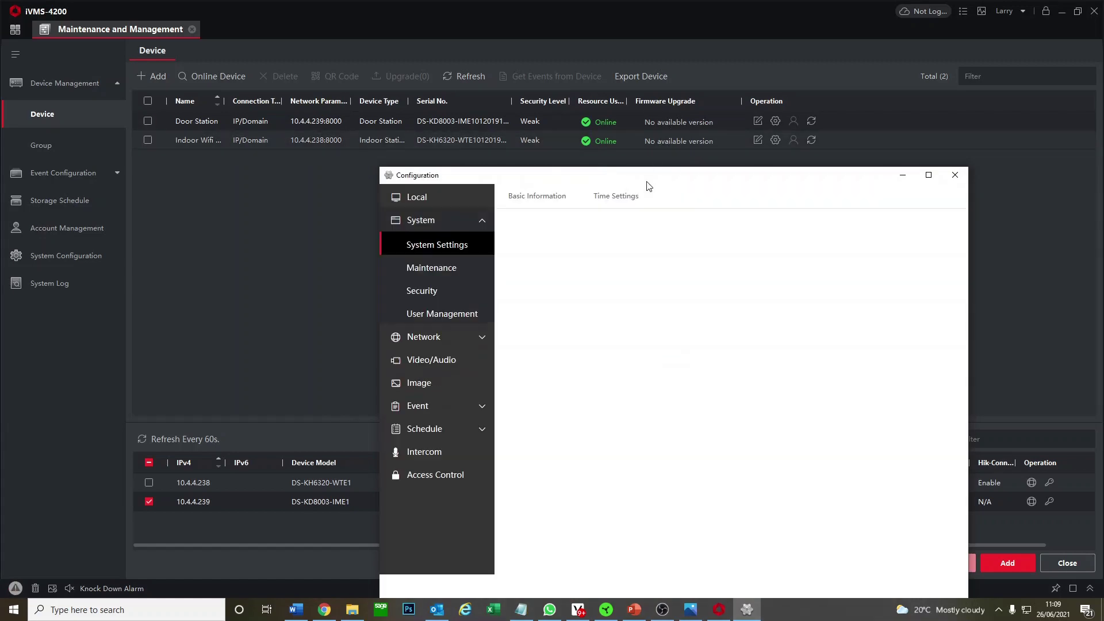
drag(648, 183, 564, 129)
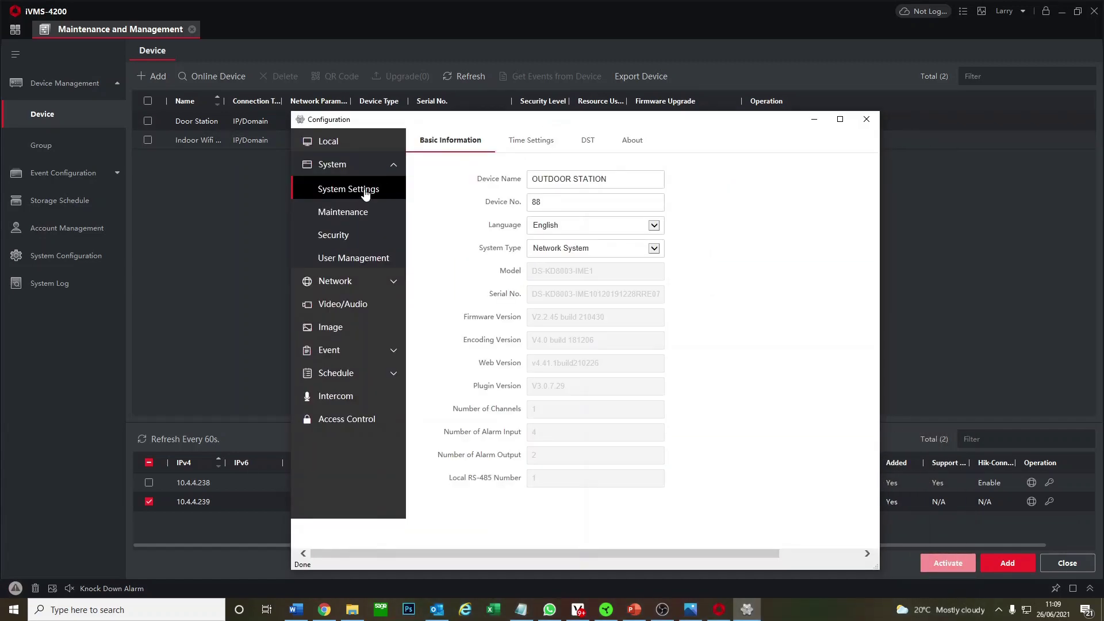
click(528, 141)
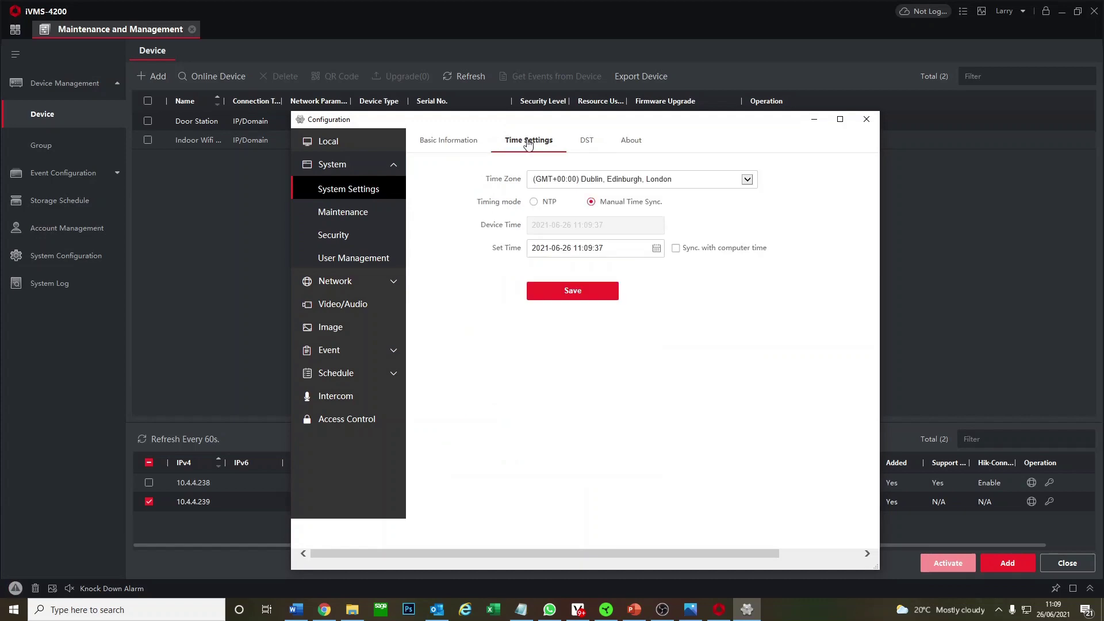
click(621, 184)
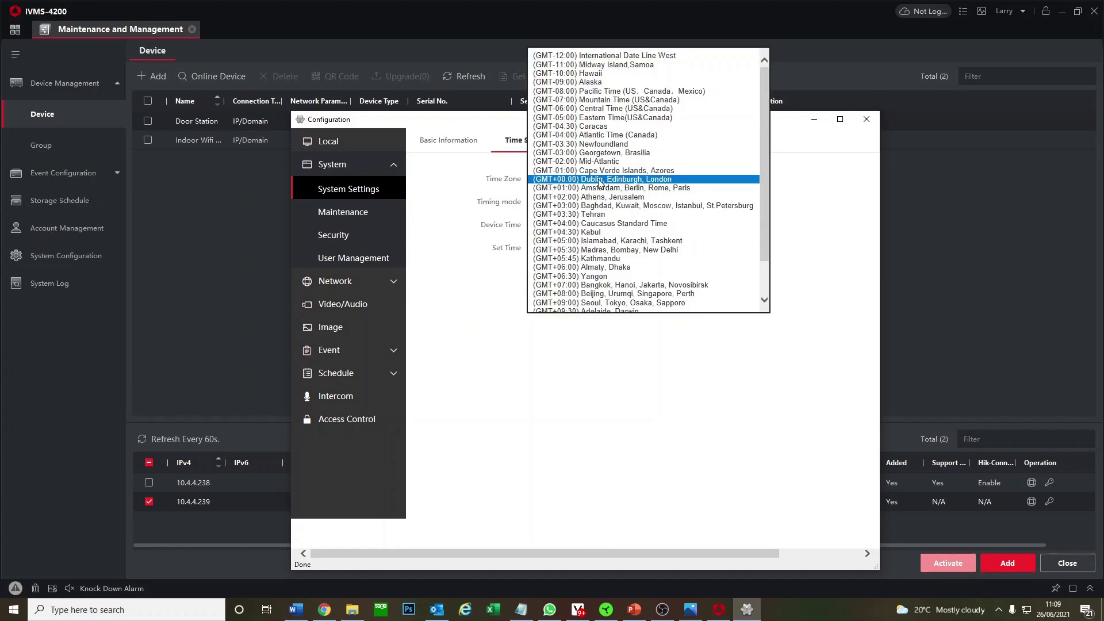
click(601, 181)
click(540, 202)
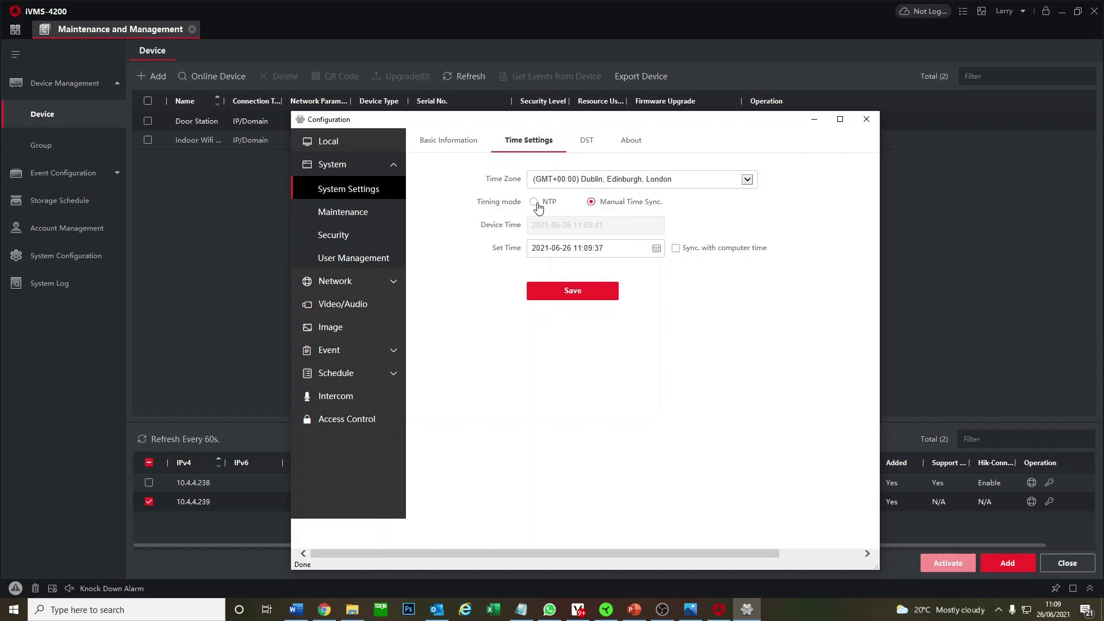
click(573, 315)
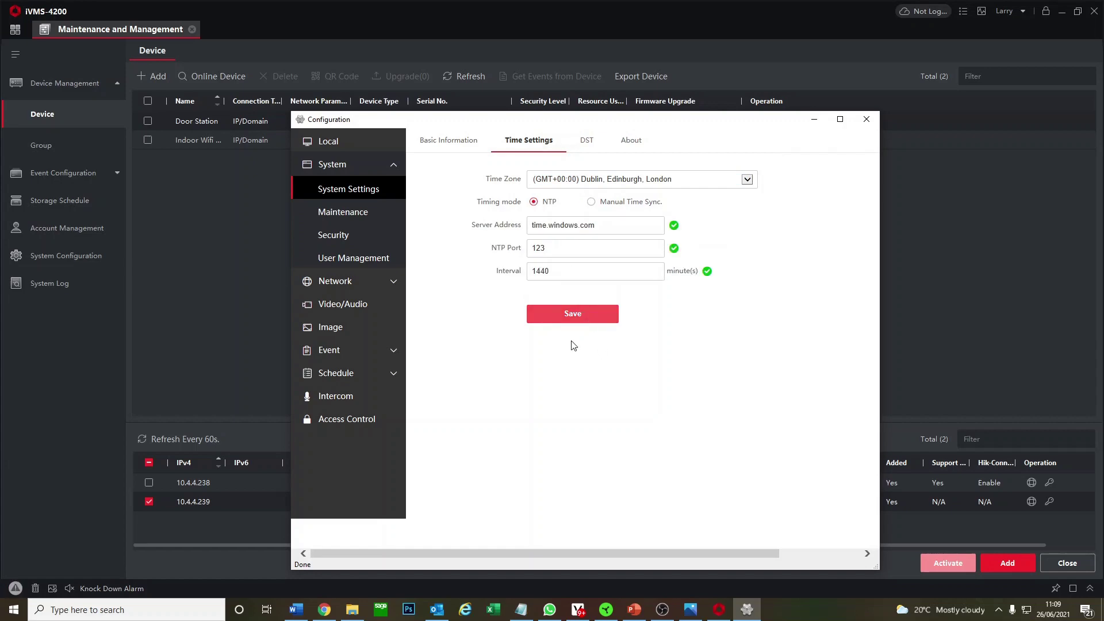
click(866, 120)
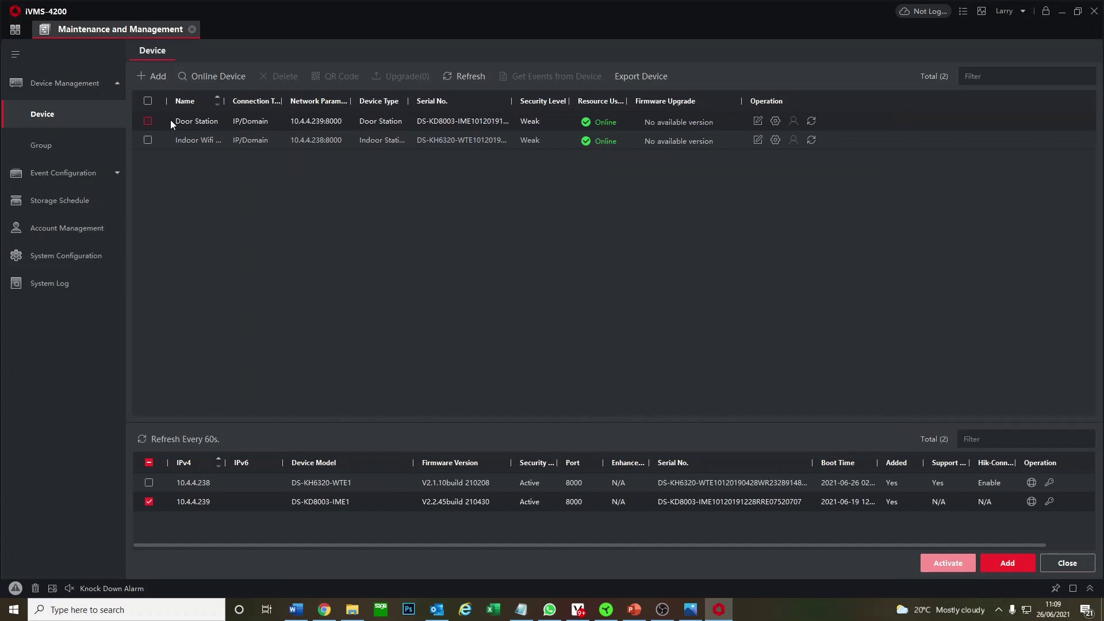
Give the Indoor Wifi Screen the Greenwich Mean Time zone with NTP enabled, save, and bring up the intercom slides.
click(774, 140)
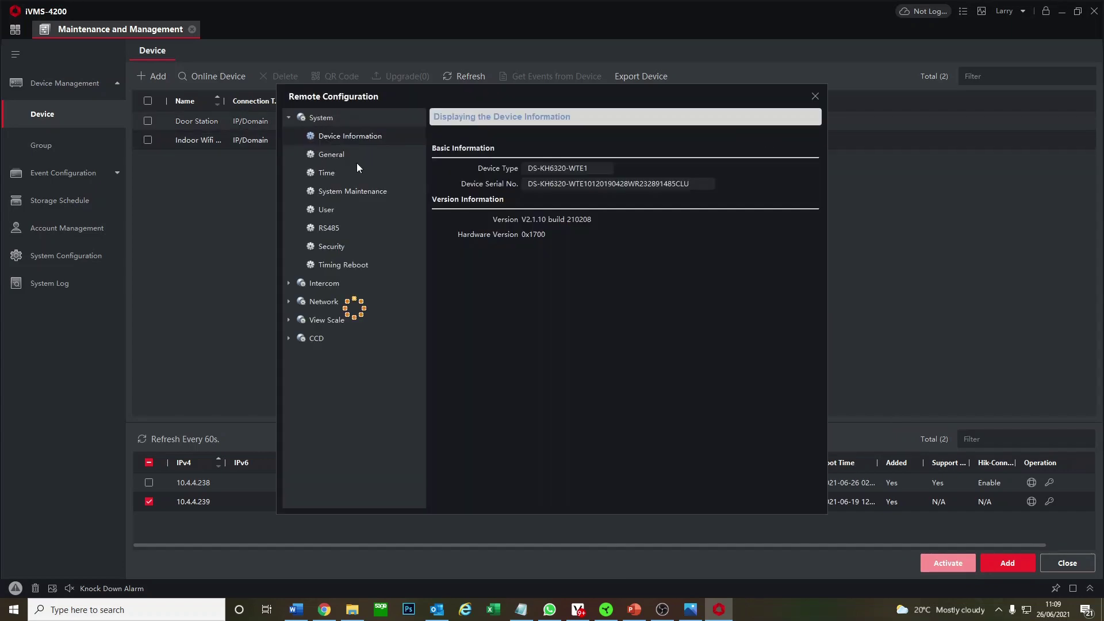
click(350, 168)
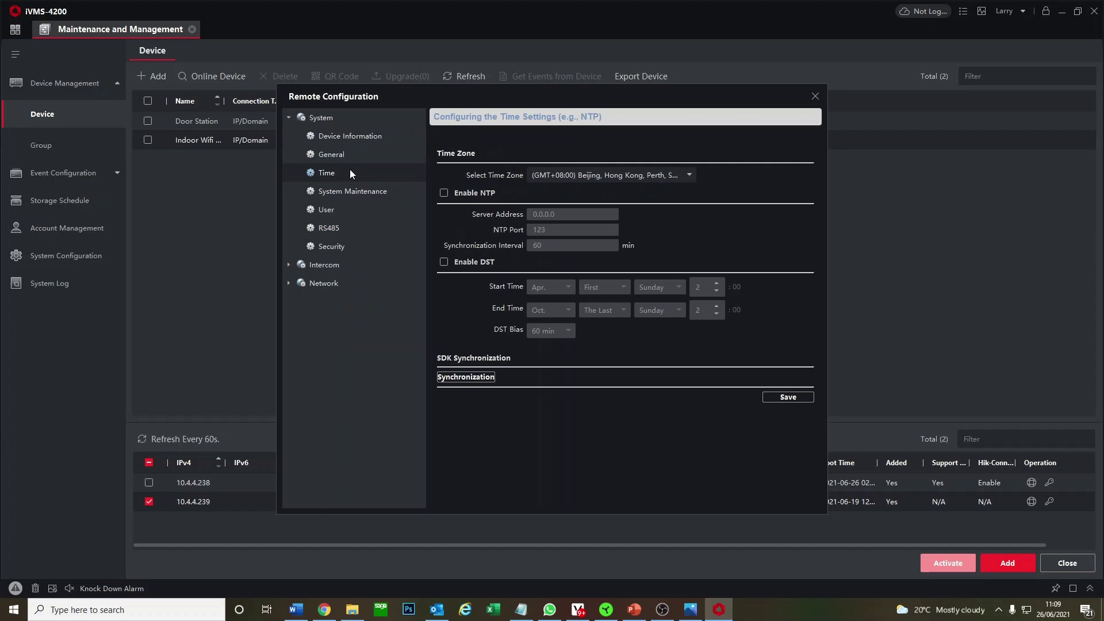
click(590, 178)
scroll(593, 253, up, 5)
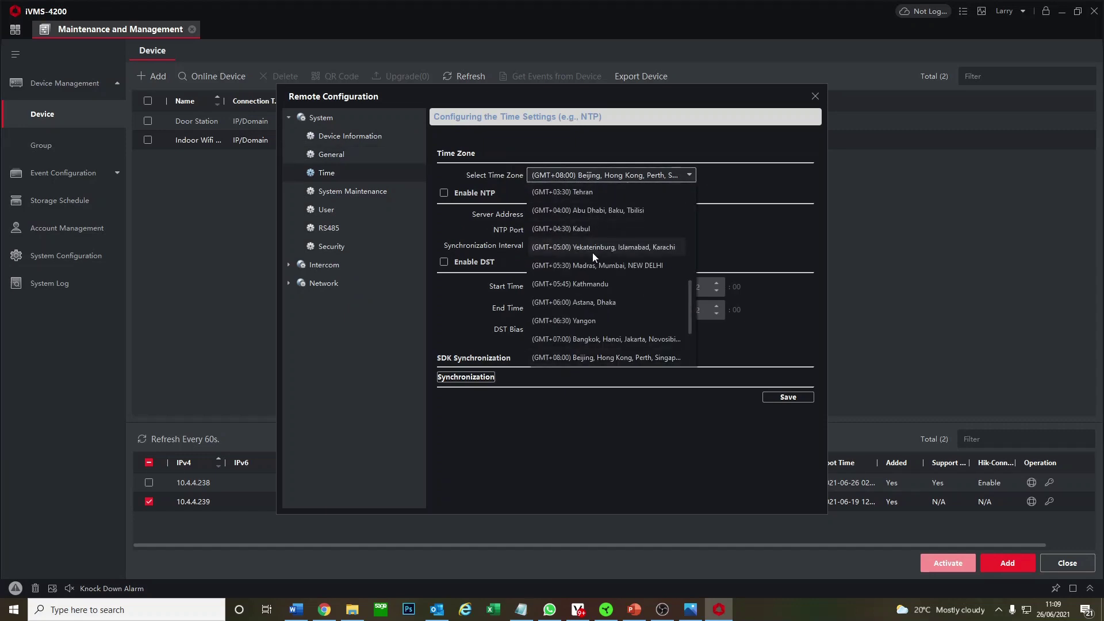
click(587, 230)
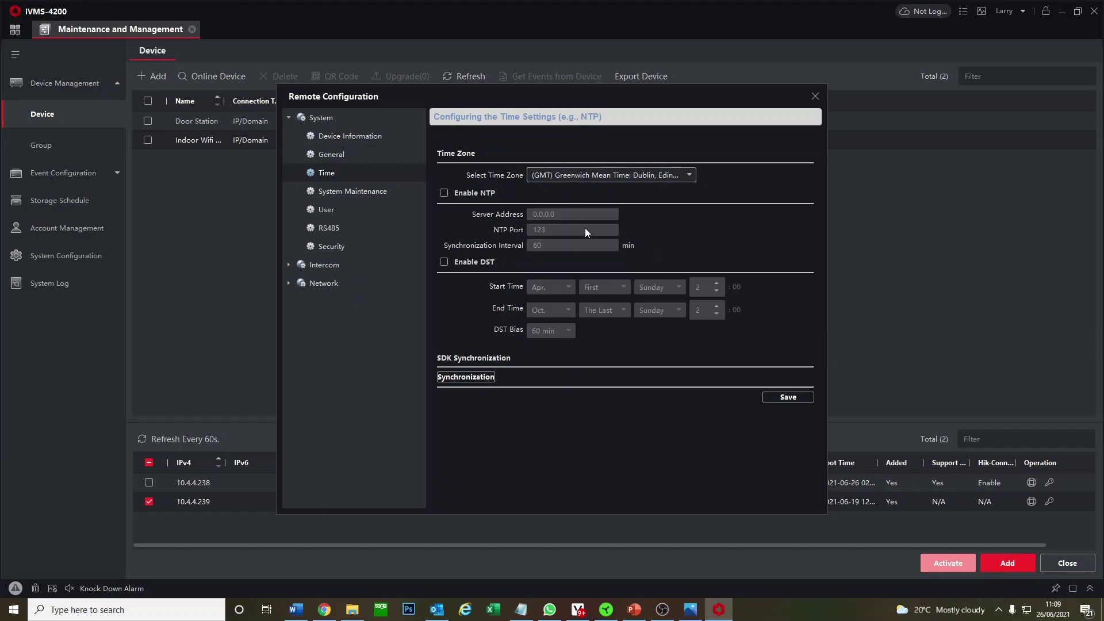
click(444, 193)
click(784, 400)
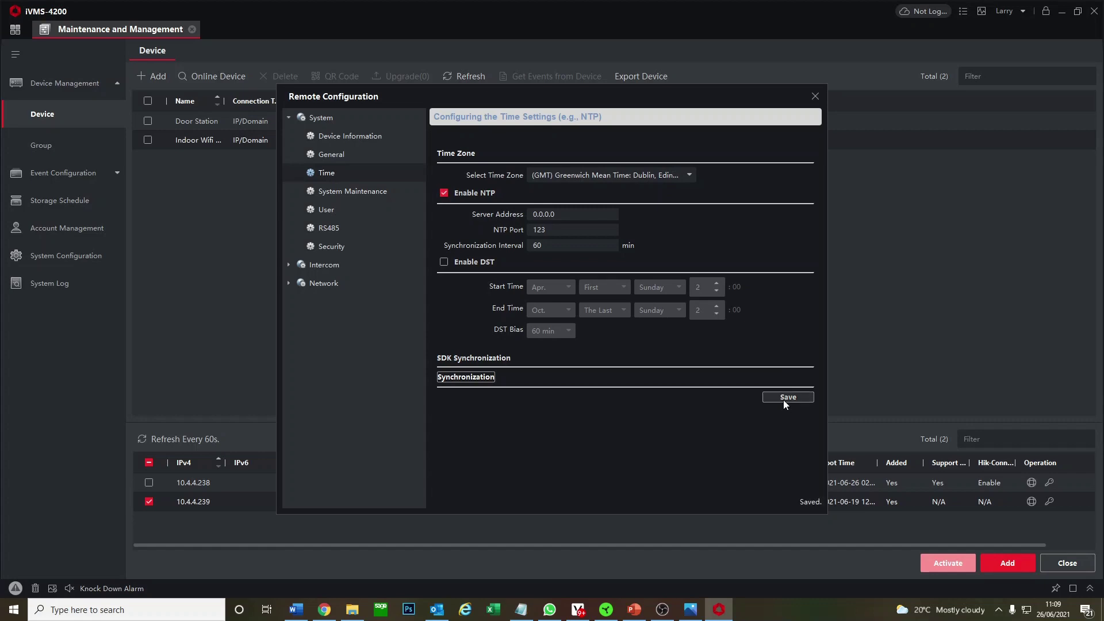
click(815, 97)
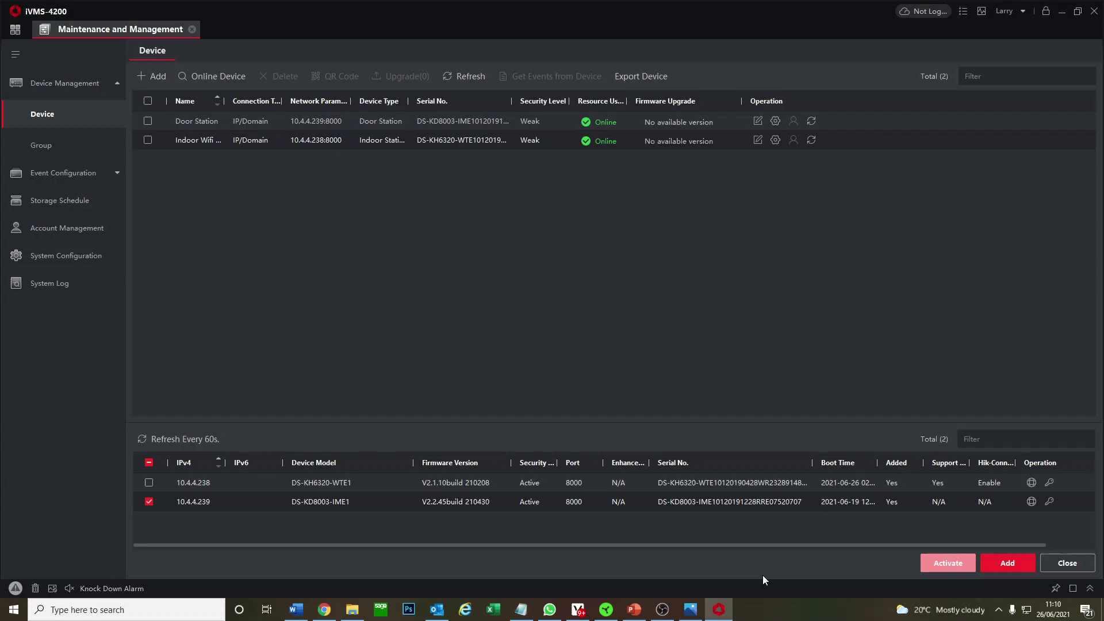
click(690, 611)
Page forward through the Single Screen Wi-Fi, Triple Screens, Nametag, Keypad and Card/Fob Reader slides, then back to Two Households Mixed Screens.
click(1076, 322)
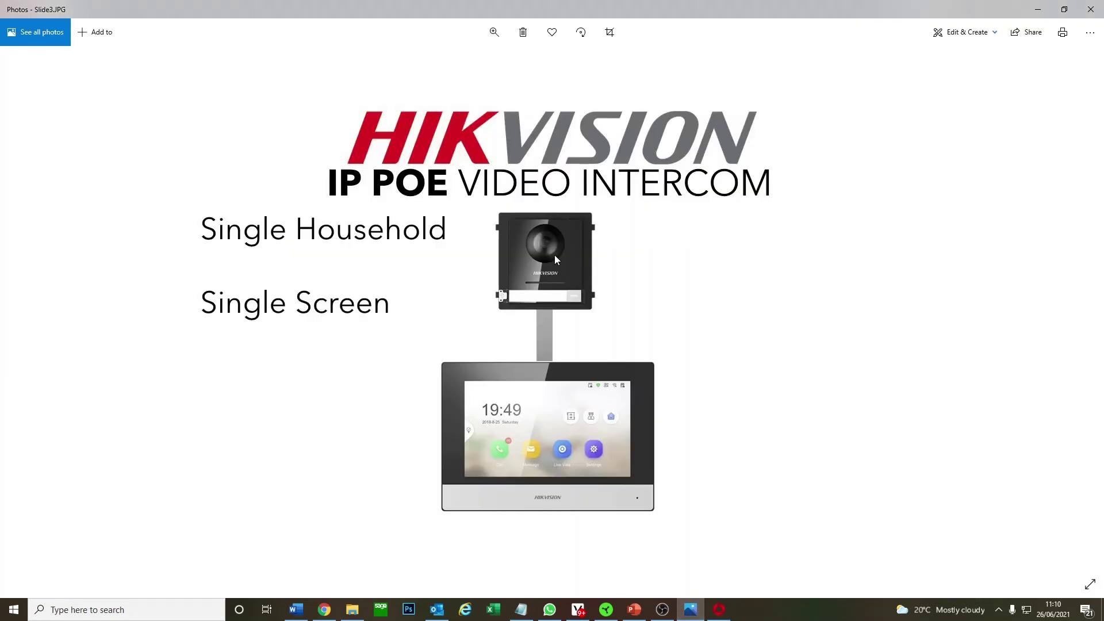
click(1076, 315)
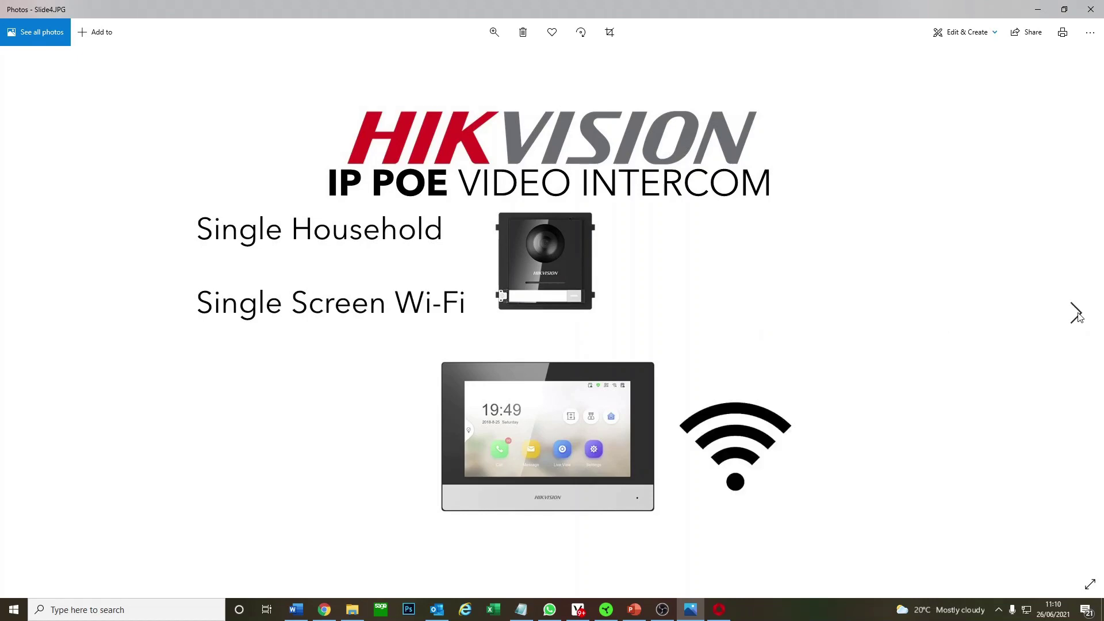
click(1076, 315)
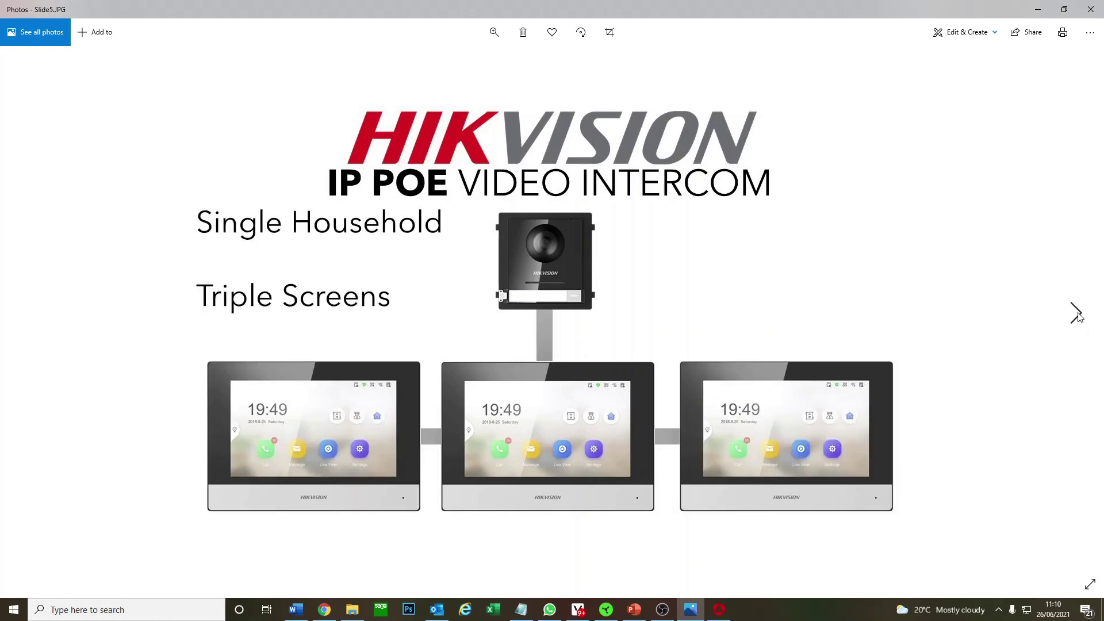
click(1076, 315)
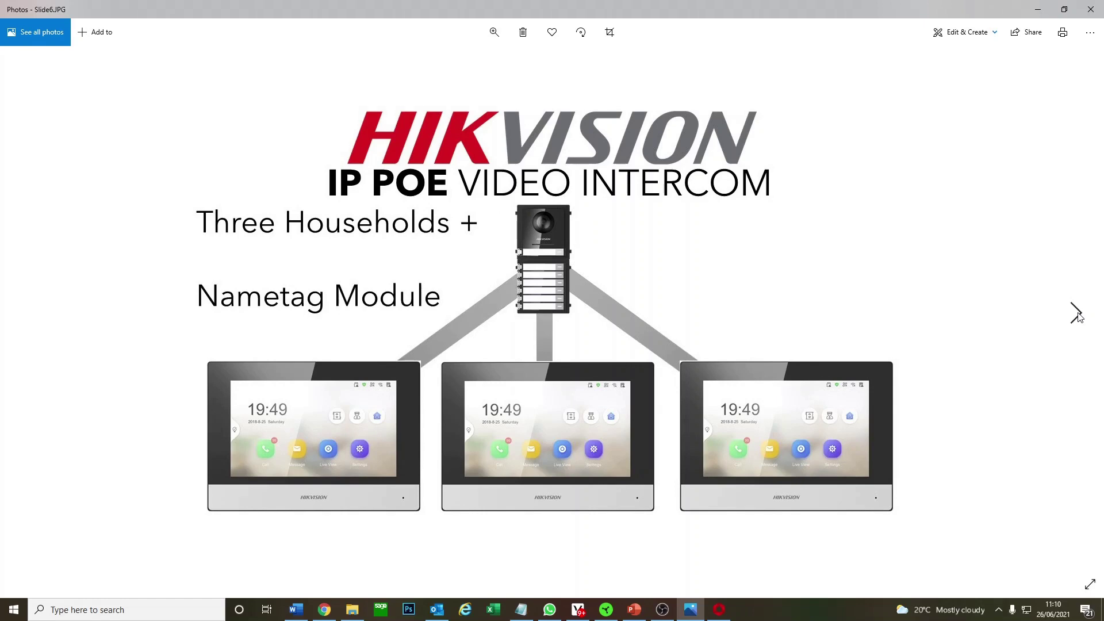
click(1077, 315)
click(1076, 315)
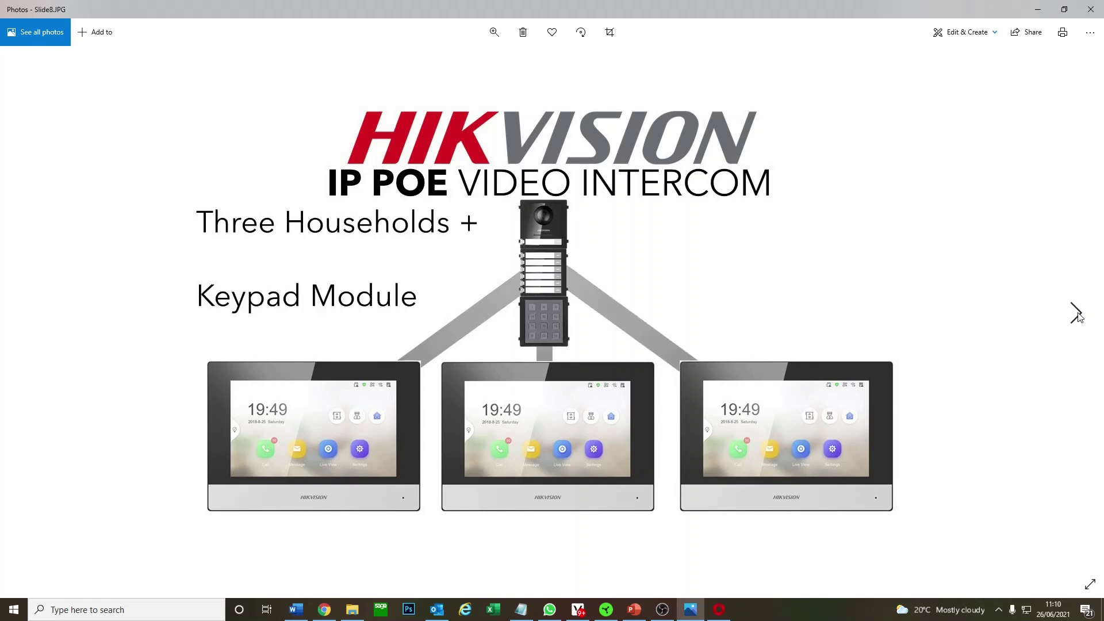
click(1076, 315)
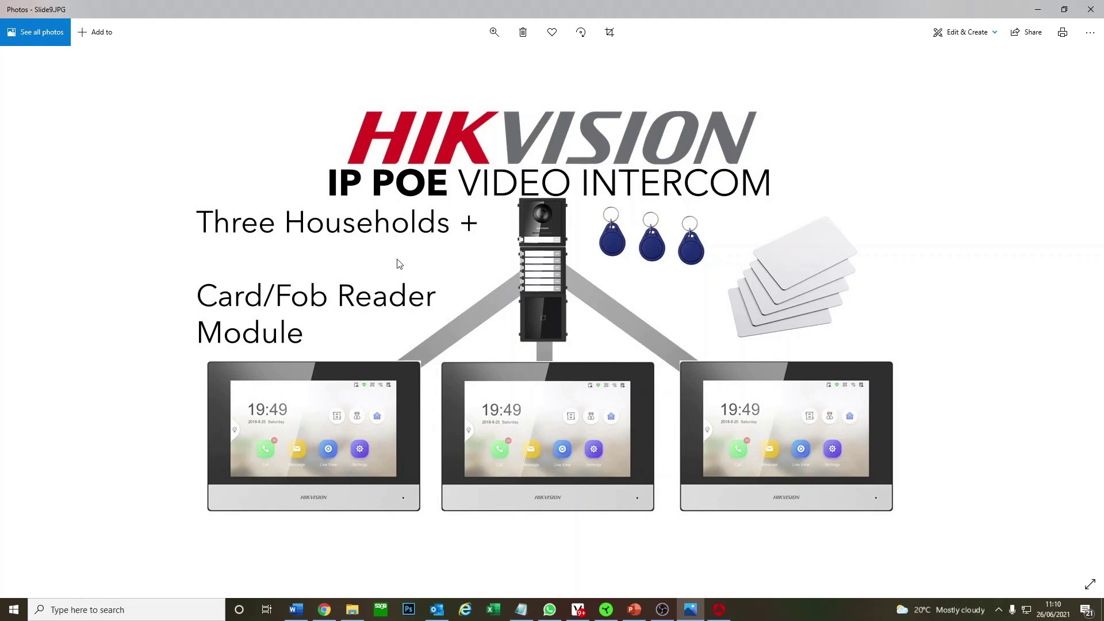
click(26, 313)
click(27, 312)
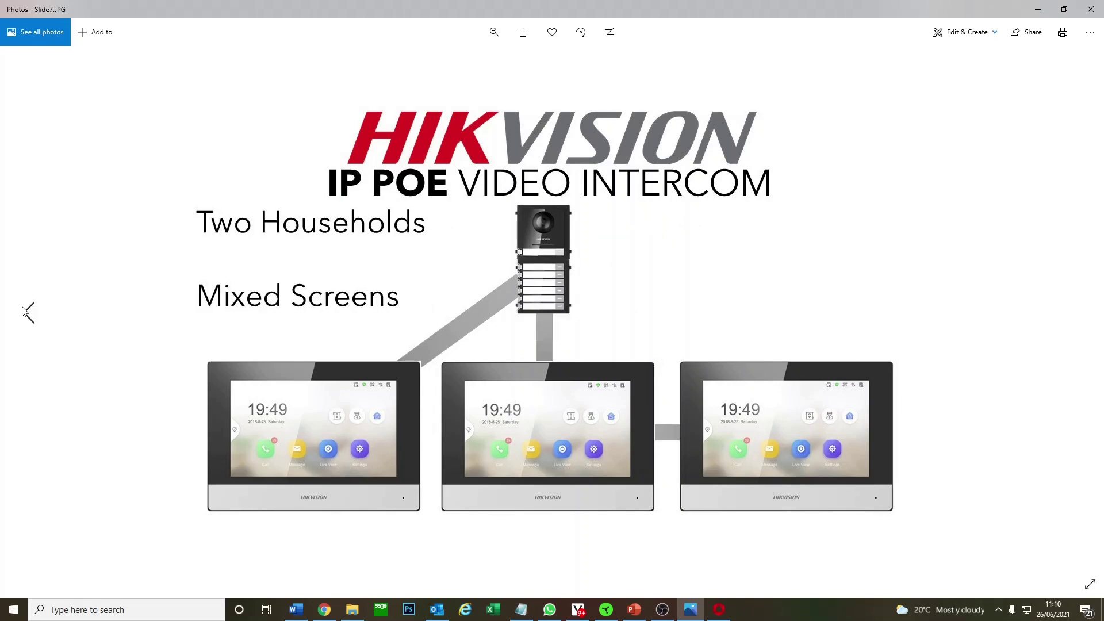